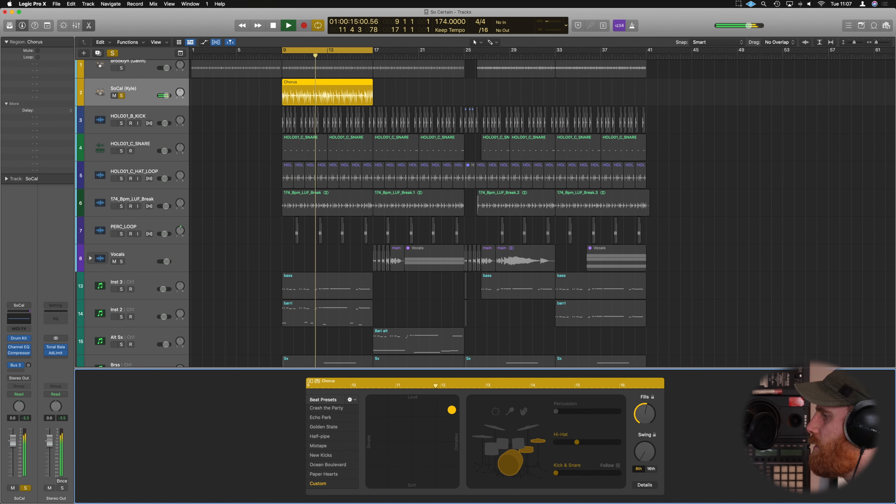
Isolate the hi-hat in the Chorus drummer region, try its highest pattern variation, and set it to the lowest variation.
{"action": "key", "text": "space"}
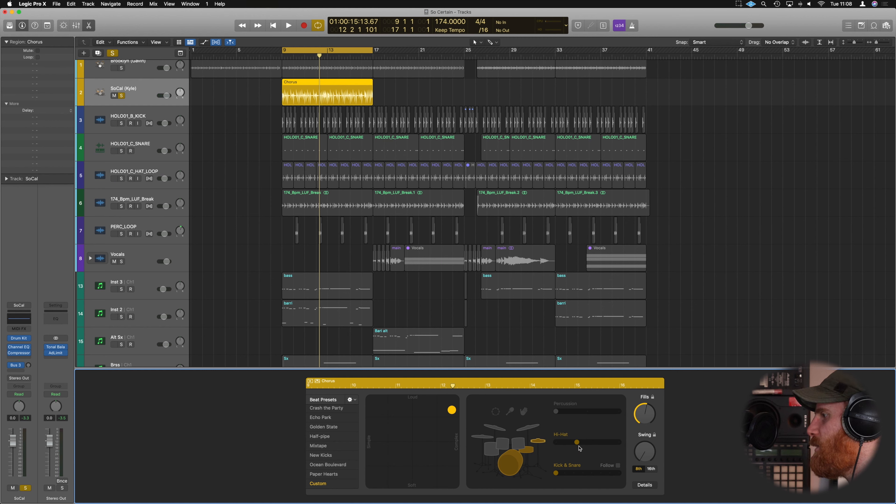
{"action": "left_click_drag", "start_coordinate": [579, 448], "coordinate": [619, 445]}
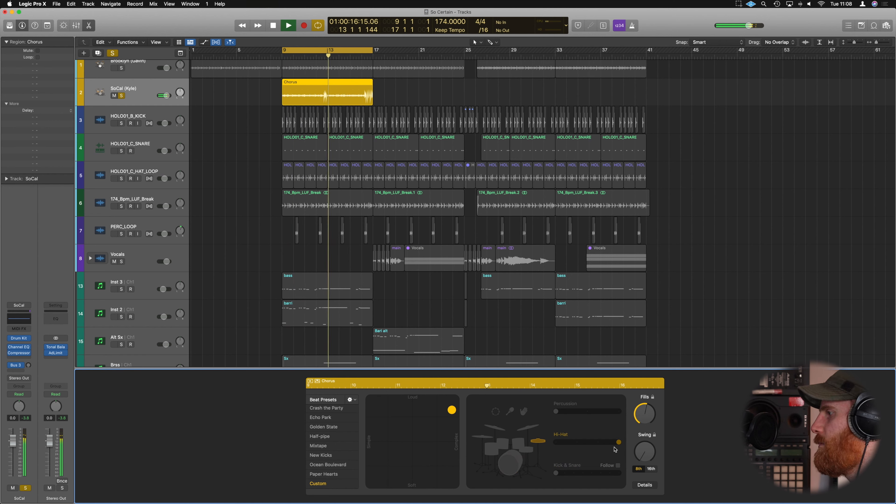
{"action": "left_click_drag", "start_coordinate": [616, 449], "coordinate": [556, 445]}
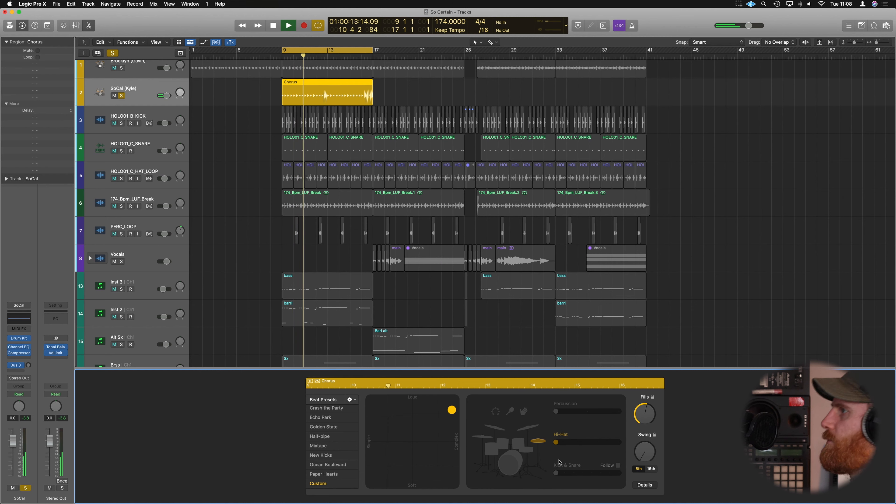
Audition the hi-hat with maximum and minimum Fills, and settle on a fairly low Fills amount.
{"action": "key", "text": "space"}
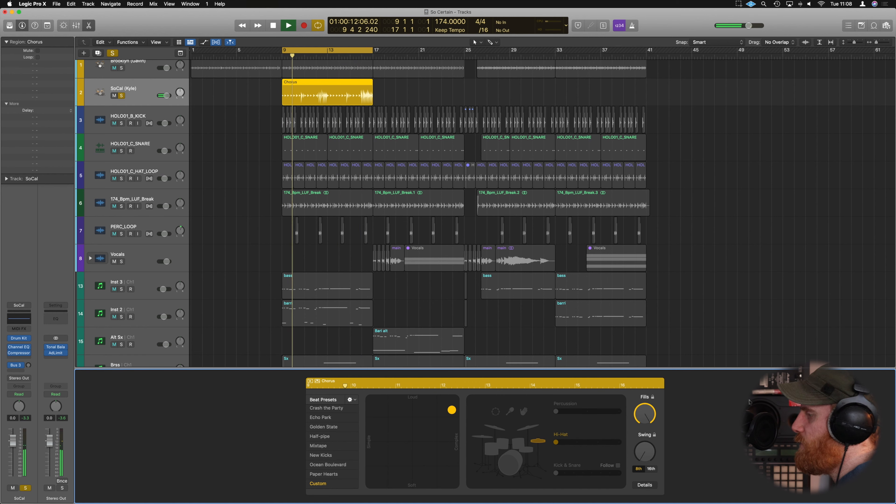
{"action": "left_click_drag", "start_coordinate": [657, 422], "coordinate": [690, 483]}
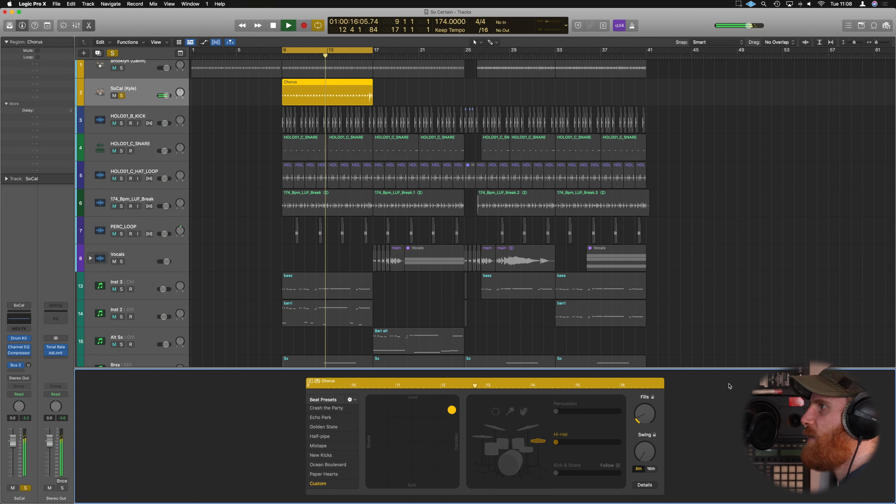
{"action": "left_click_drag", "start_coordinate": [649, 425], "coordinate": [651, 417]}
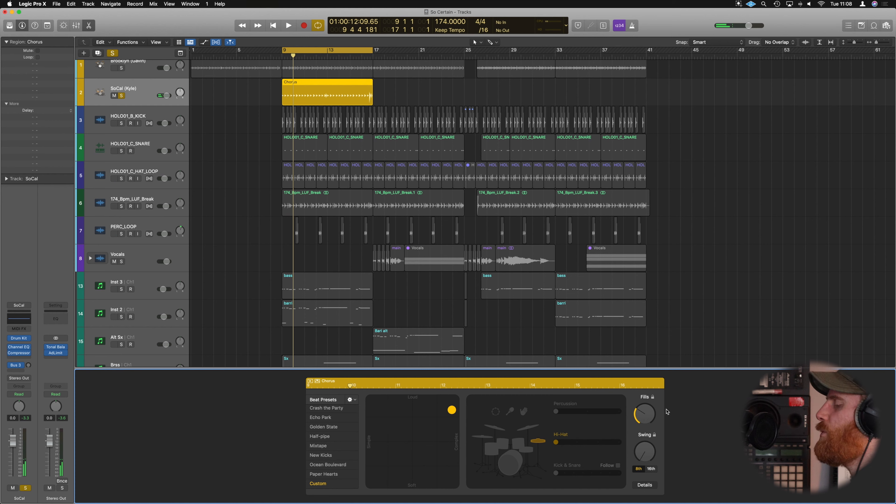
Bring the kick and snare back with a slightly softer, simpler beat, and add a little Swing during playback.
{"action": "left_click", "coordinate": [519, 467]}
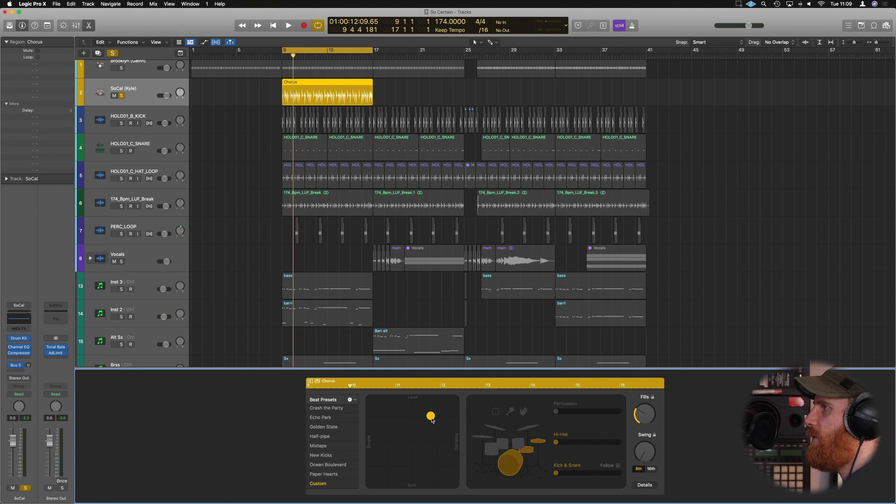
{"action": "key", "text": "space"}
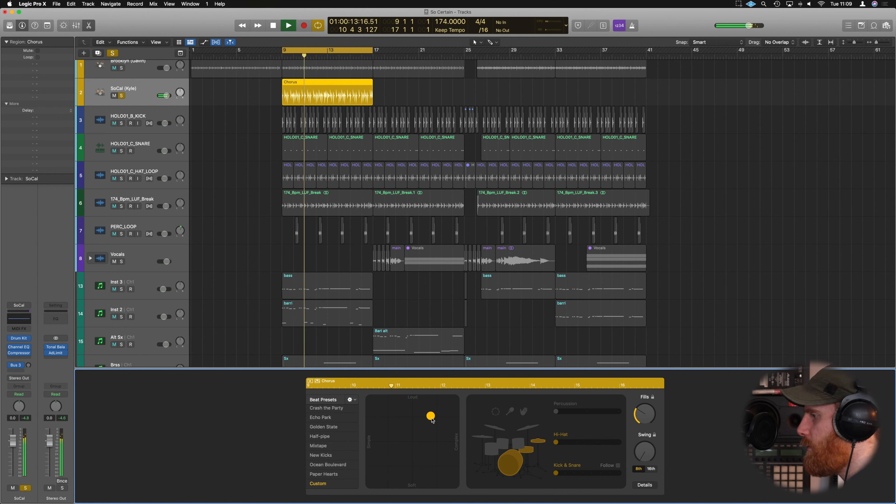
{"action": "left_click_drag", "start_coordinate": [648, 456], "coordinate": [650, 447]}
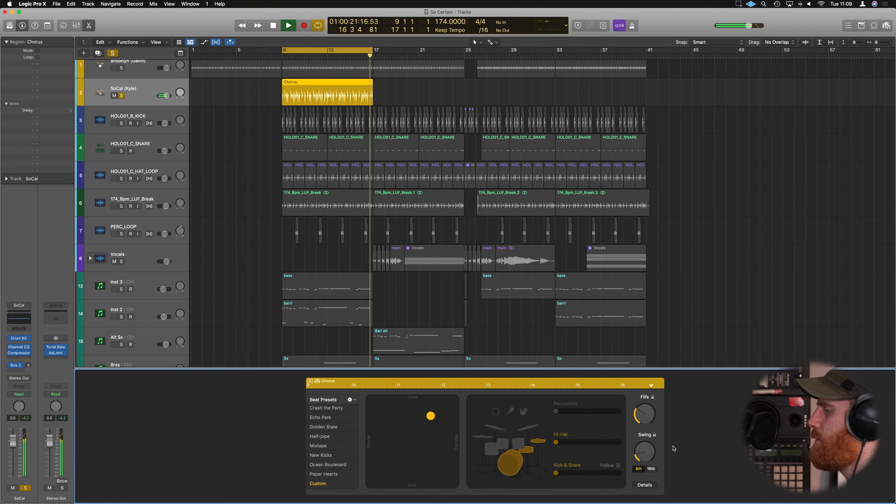
{"action": "key", "text": "space"}
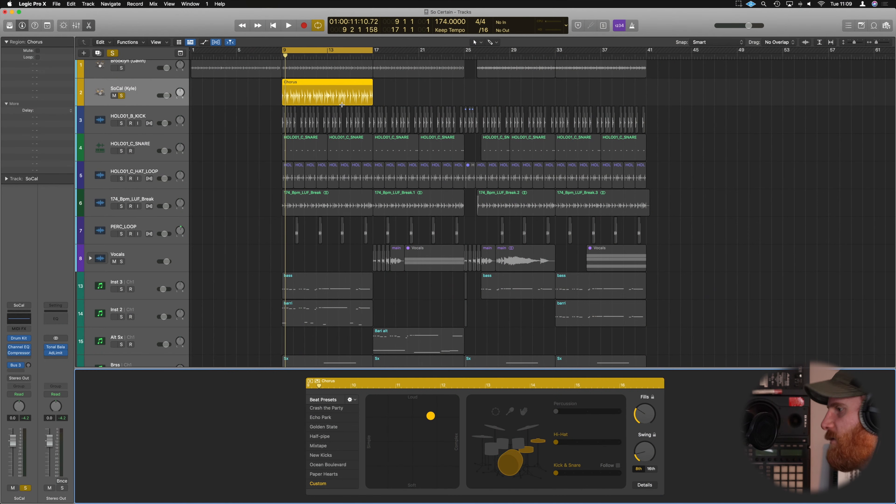
Convert the Chorus drummer region on the SoCal track to a MIDI region and play it back.
{"action": "right_click", "coordinate": [304, 85]}
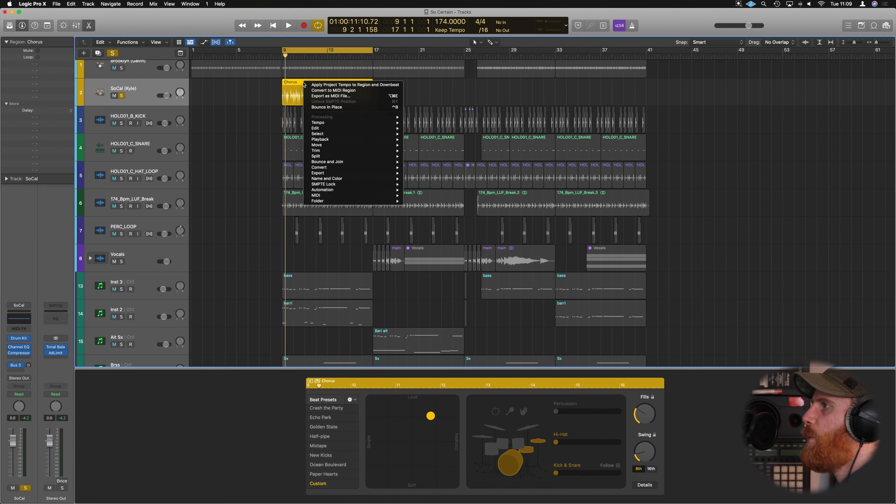
{"action": "left_click", "coordinate": [322, 91]}
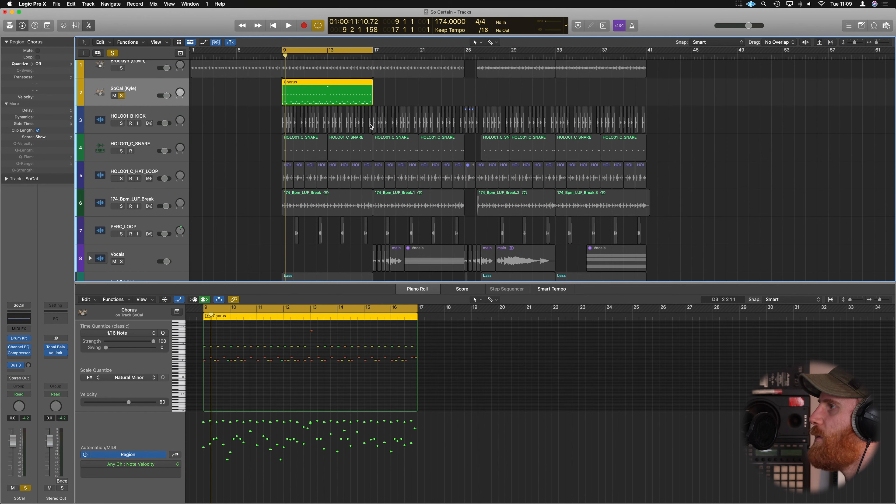
{"action": "key", "text": "space"}
{"action": "scroll", "coordinate": [349, 339], "scroll_direction": "up", "scroll_amount": 1}
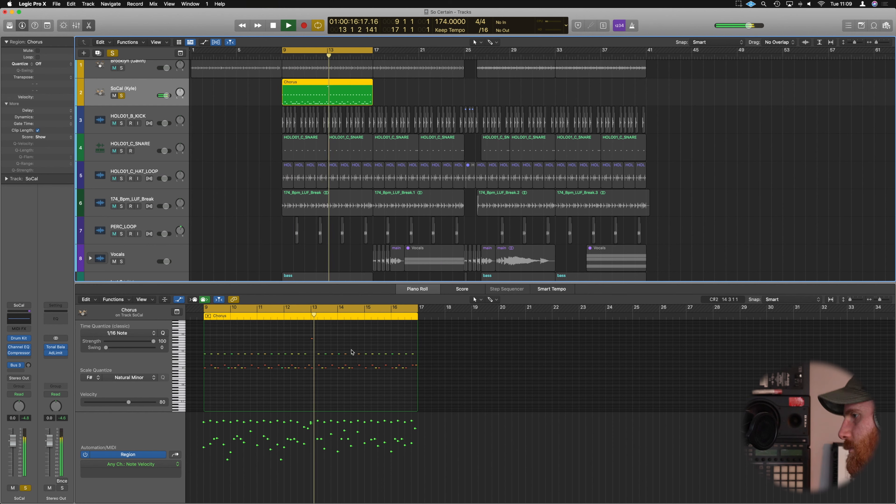
{"action": "key", "text": "space"}
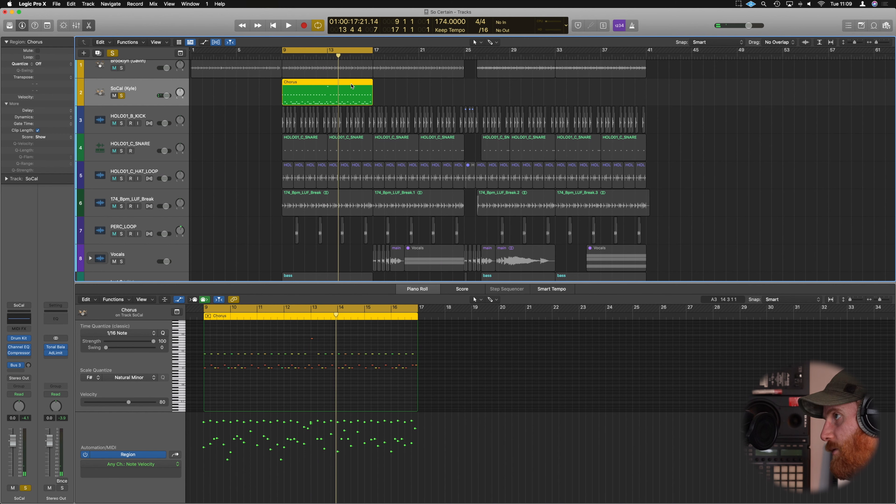
Fit all Chorus notes in the Piano Roll and enlarge the editor area upward over the tracks.
{"action": "key", "text": "e"}
{"action": "key", "text": "e"}
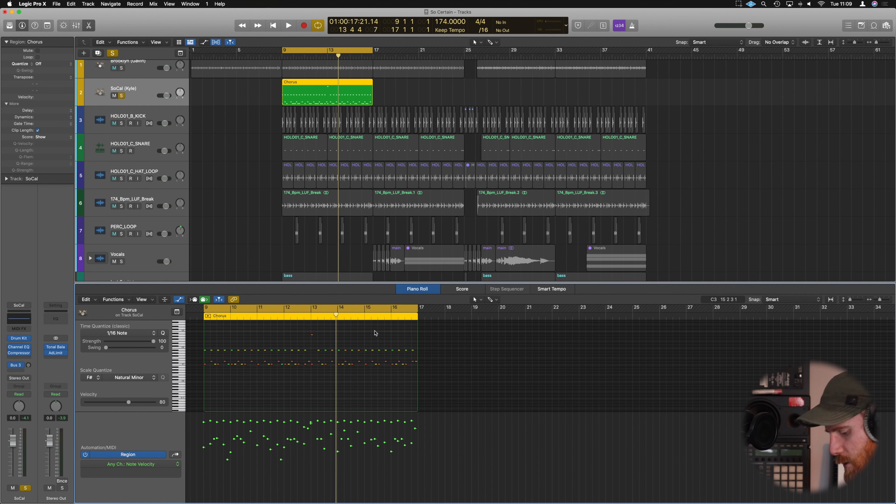
{"action": "key", "text": "z"}
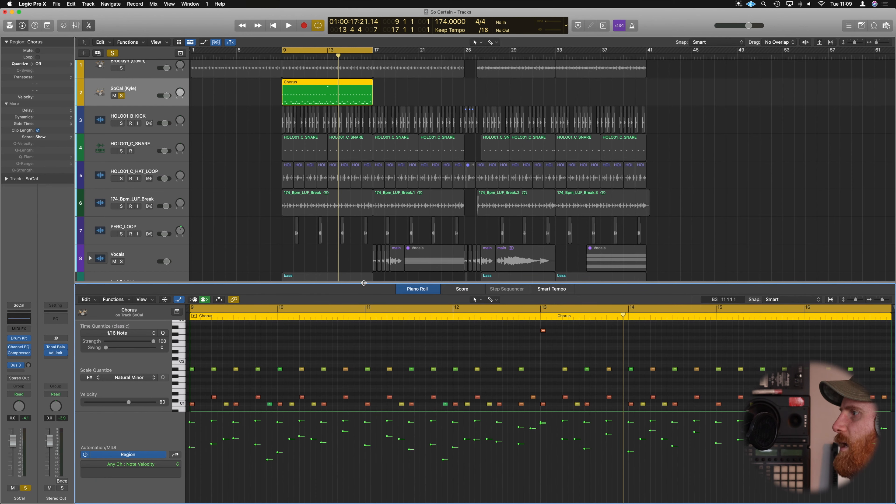
{"action": "left_click_drag", "start_coordinate": [364, 283], "coordinate": [358, 162]}
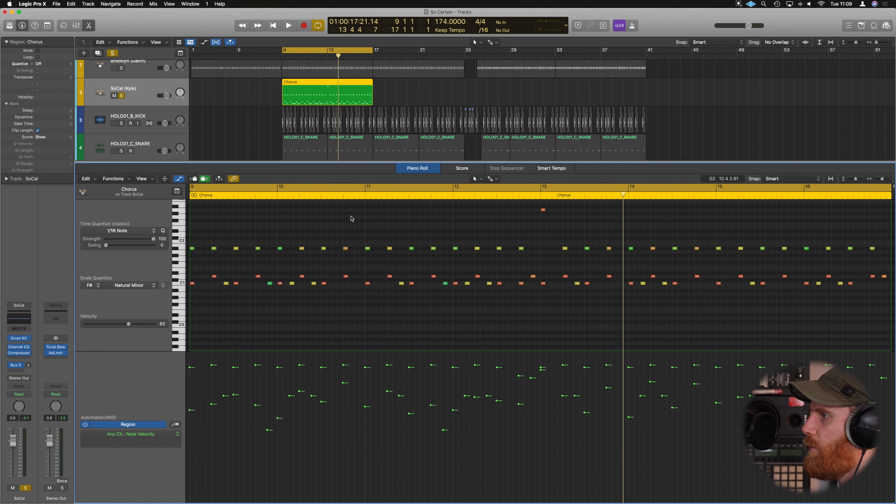
{"action": "scroll", "coordinate": [352, 217], "scroll_direction": "down", "scroll_amount": 3}
{"action": "scroll", "coordinate": [351, 217], "scroll_direction": "up", "scroll_amount": 2}
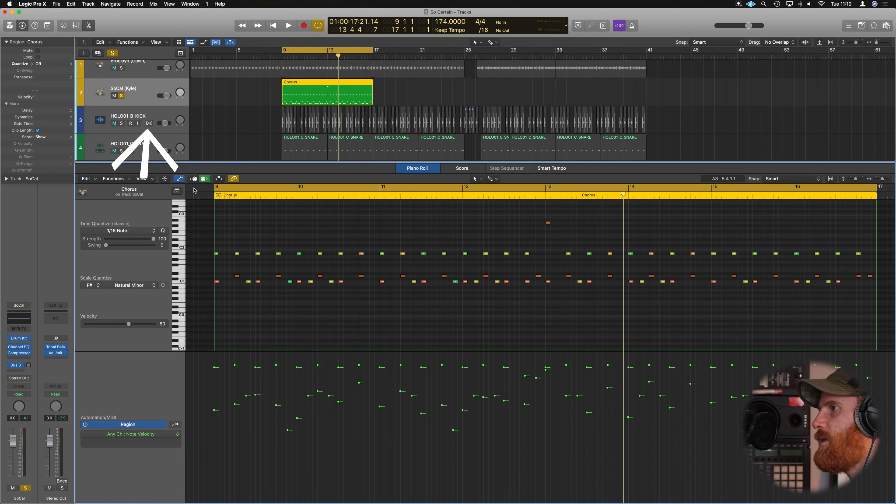
{"action": "left_click", "coordinate": [180, 181]}
{"action": "left_click", "coordinate": [181, 181]}
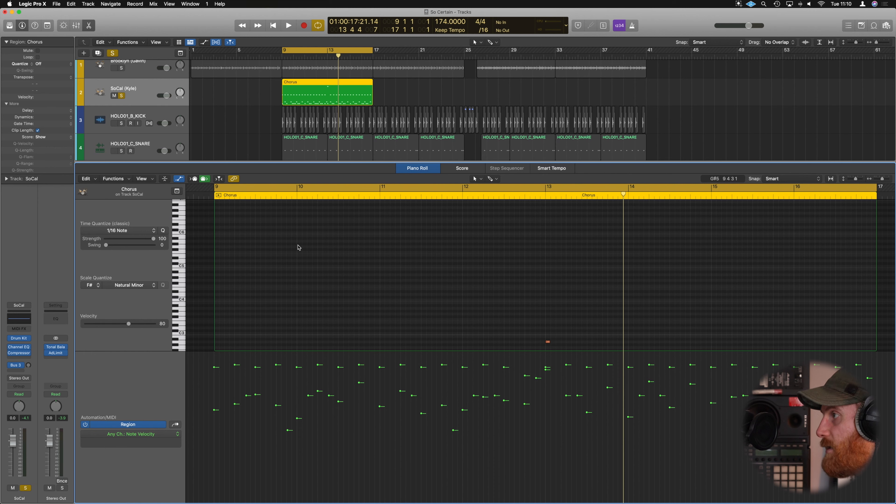
{"action": "left_click", "coordinate": [148, 437]}
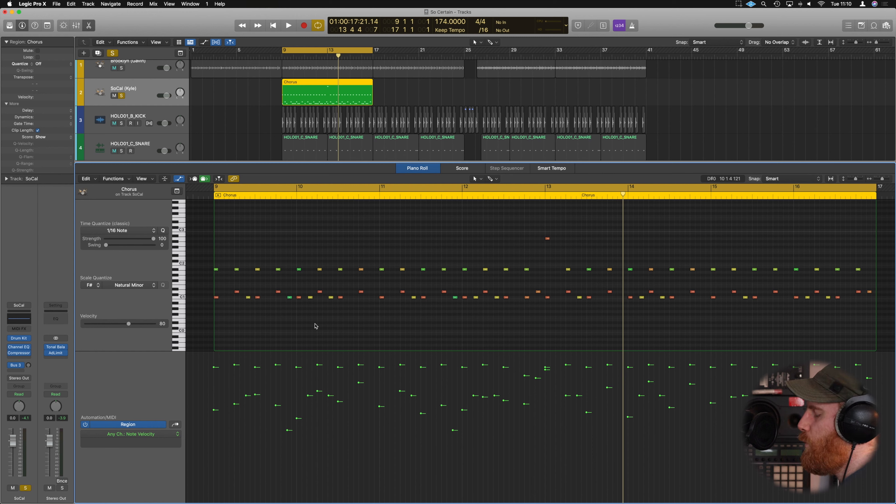
Play the Chorus region, audition bar 12 on its own with the cycle range, and restore the cycle to bars 9 to 17.
{"action": "key", "text": "space"}
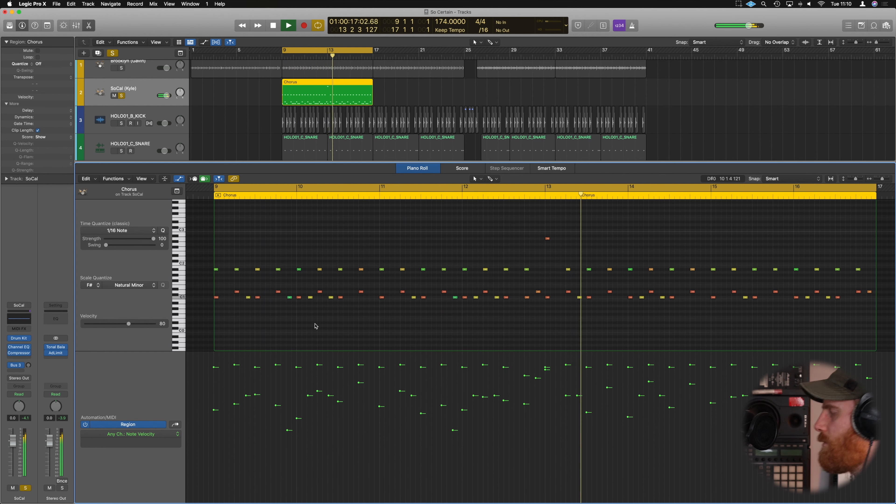
{"action": "key", "text": "space"}
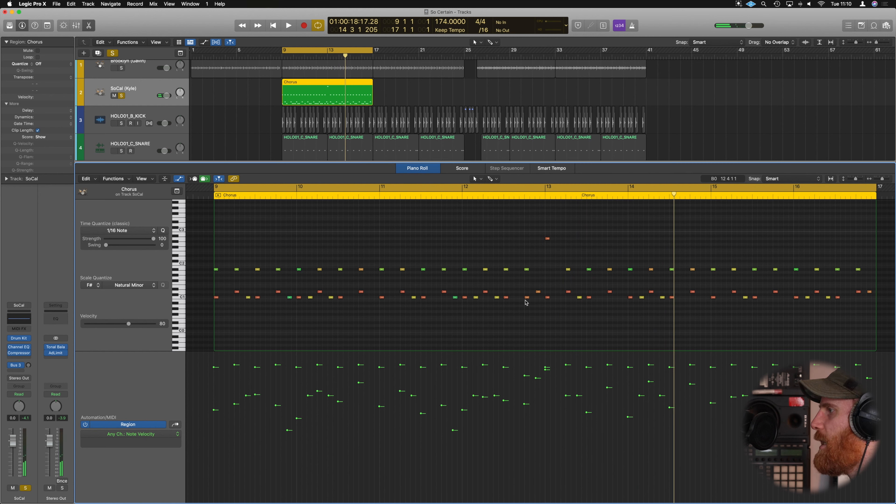
{"action": "left_click", "coordinate": [530, 197]}
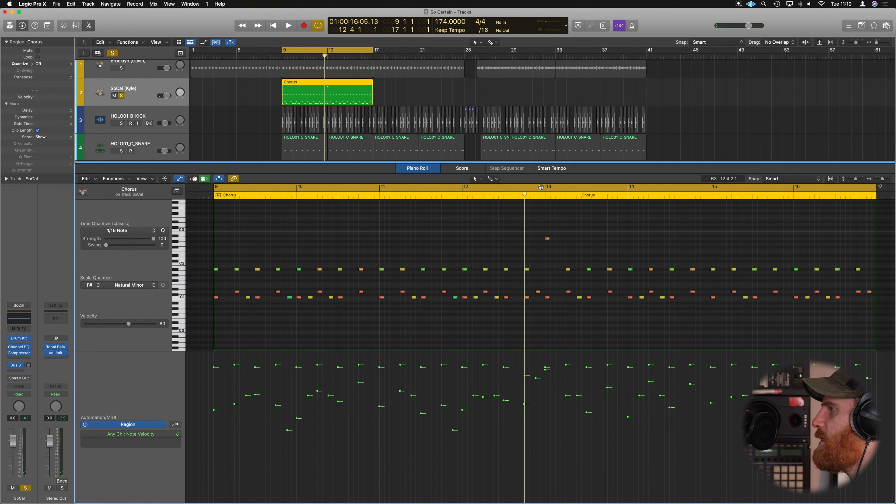
{"action": "left_click_drag", "start_coordinate": [484, 191], "coordinate": [543, 193]}
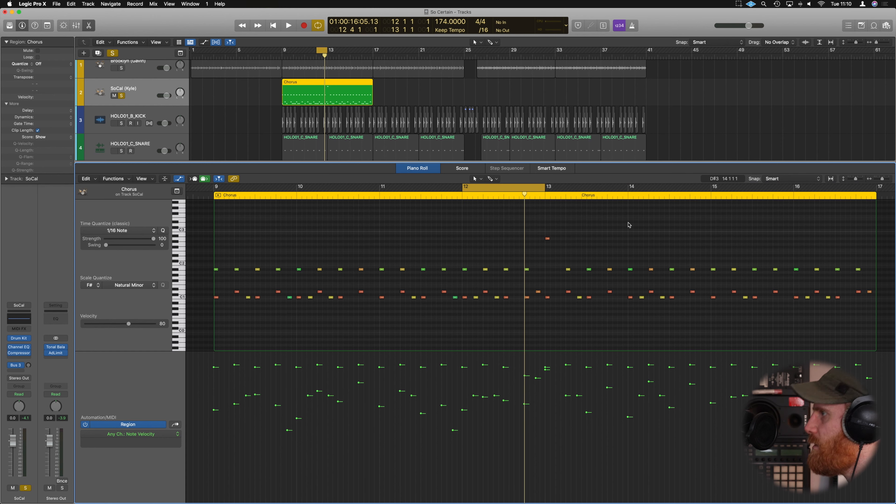
{"action": "key", "text": "space"}
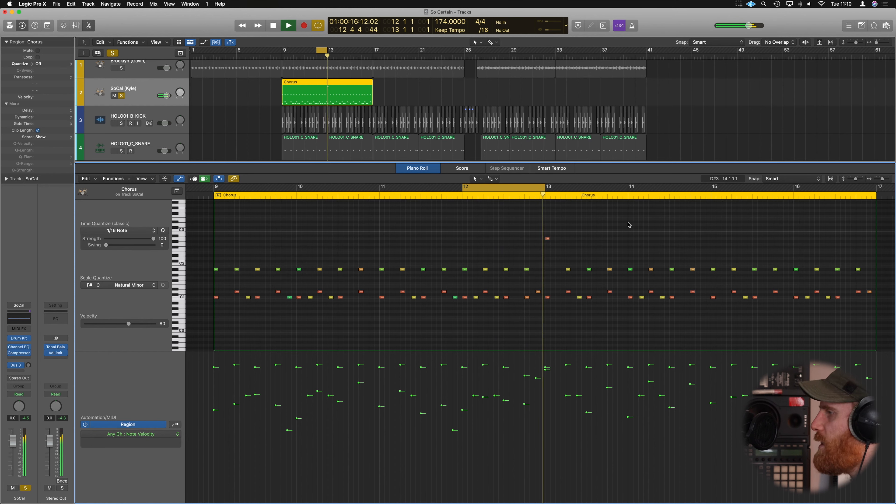
{"action": "key", "text": "space"}
{"action": "left_click_drag", "start_coordinate": [480, 183], "coordinate": [208, 197]}
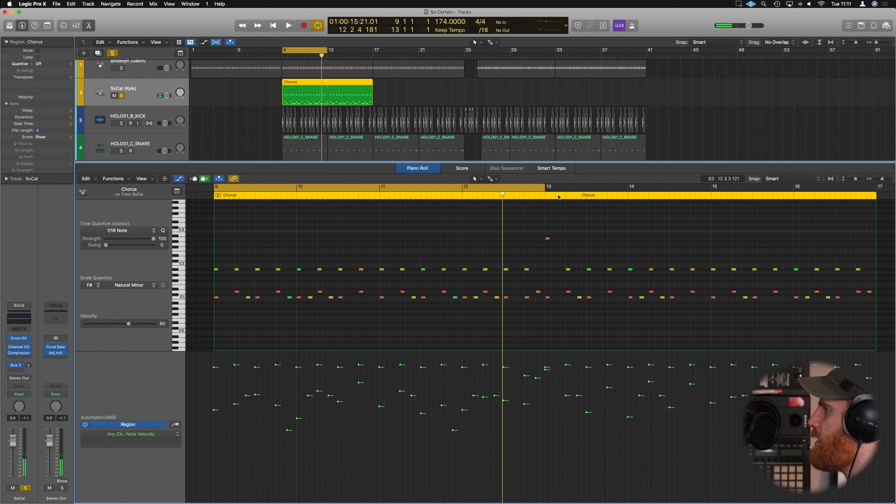
{"action": "left_click_drag", "start_coordinate": [544, 188], "coordinate": [879, 191]}
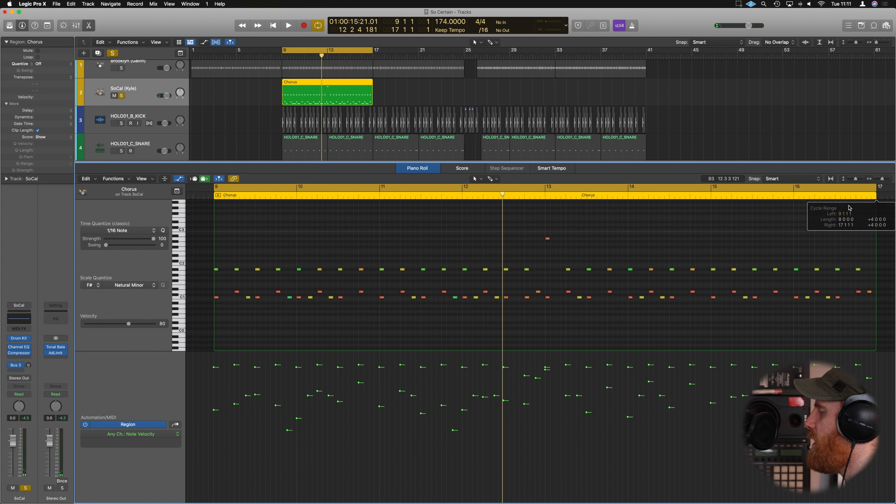
Play the region and enlarge the Piano Roll's note rows until the drum names are shown beside the keyboard.
{"action": "key", "text": "space"}
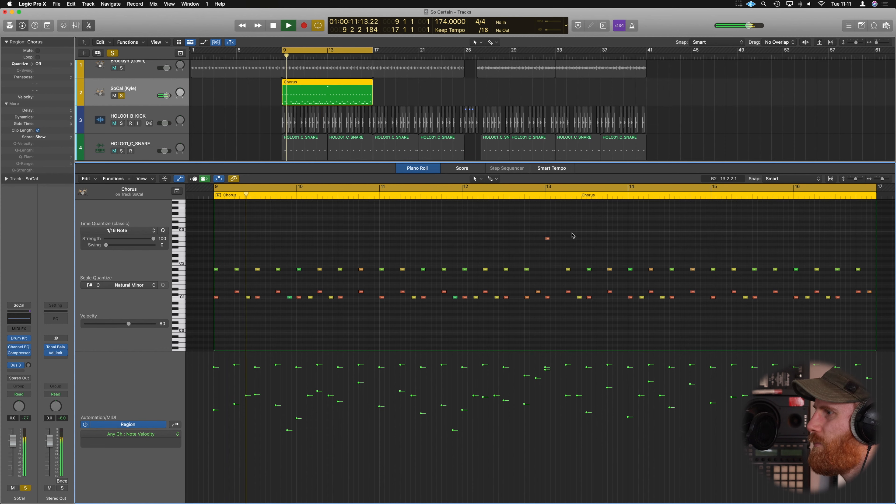
{"action": "scroll", "coordinate": [573, 234], "scroll_direction": "up", "scroll_amount": 5}
{"action": "scroll", "coordinate": [572, 233], "scroll_direction": "down", "scroll_amount": 2}
{"action": "scroll", "coordinate": [572, 234], "scroll_direction": "down", "scroll_amount": 2}
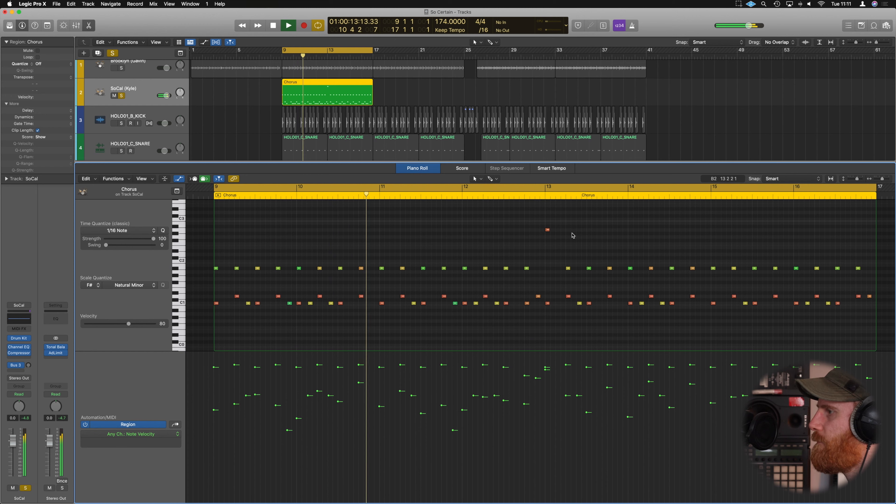
{"action": "scroll", "coordinate": [572, 234], "scroll_direction": "up", "scroll_amount": 4}
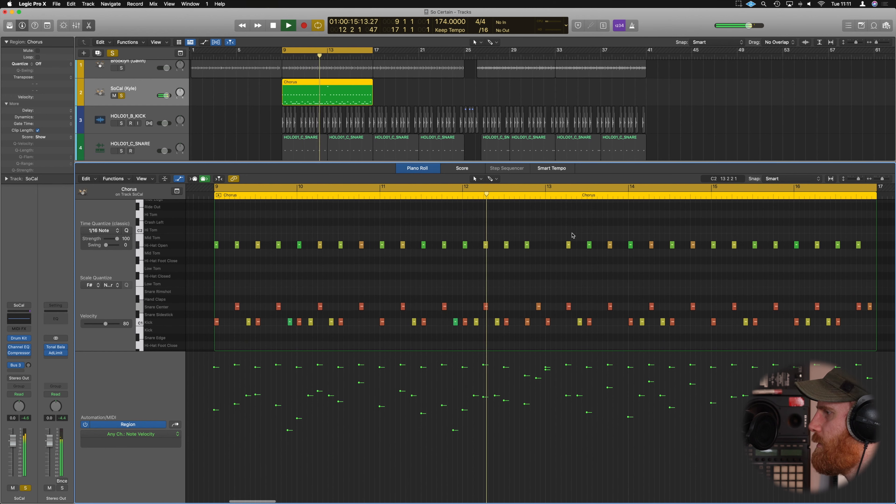
{"action": "scroll", "coordinate": [572, 235], "scroll_direction": "down", "scroll_amount": 3}
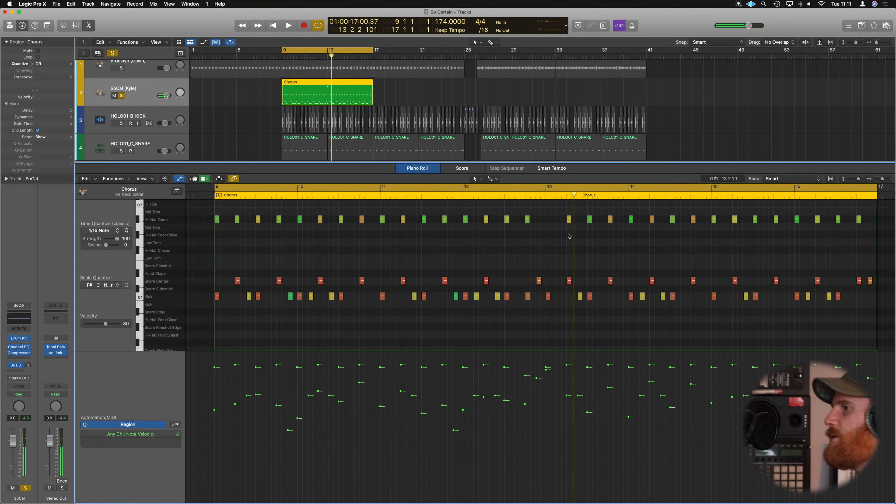
Inspect the kick and Snare Center rows by selecting their notes in turn, with the playhead moved to bar 9, beat 2.
{"action": "left_click", "coordinate": [180, 298]}
{"action": "left_click", "coordinate": [231, 309]}
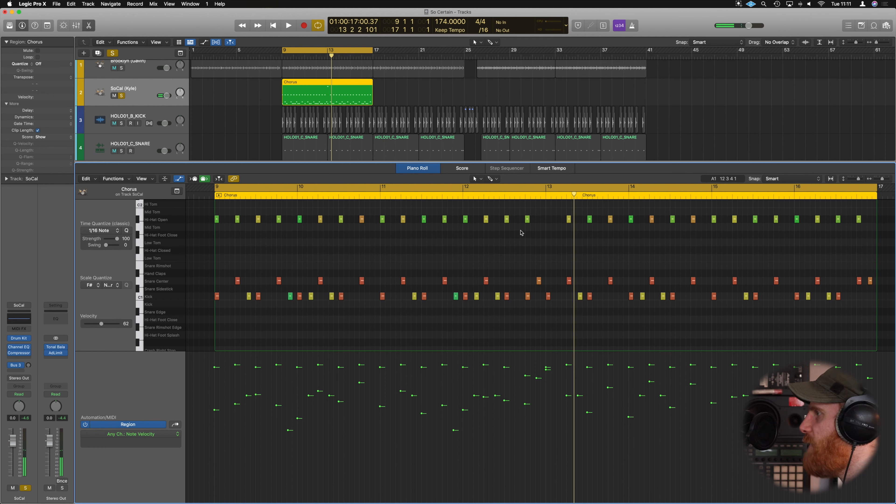
{"action": "left_click_drag", "start_coordinate": [575, 195], "coordinate": [240, 227]}
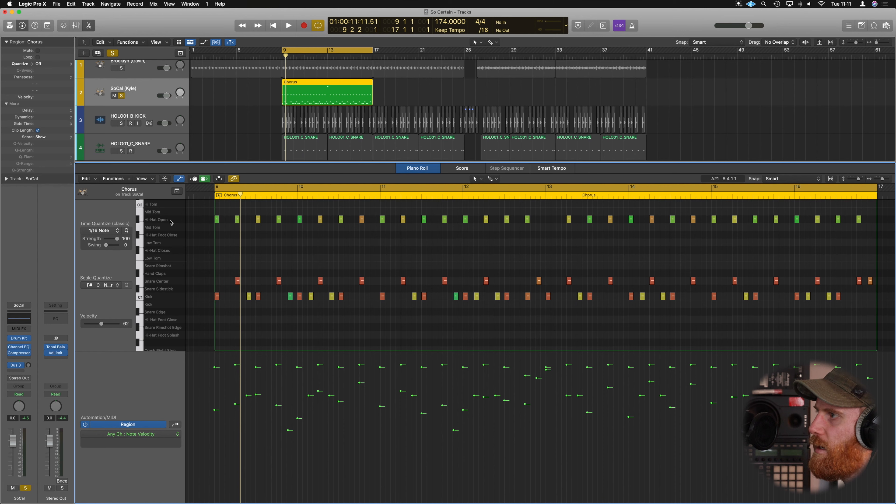
{"action": "left_click", "coordinate": [166, 282]}
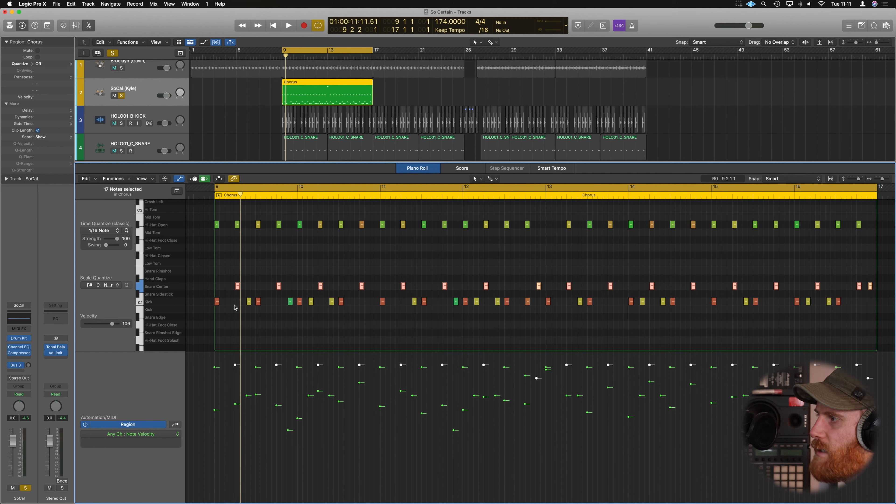
{"action": "left_click", "coordinate": [231, 287]}
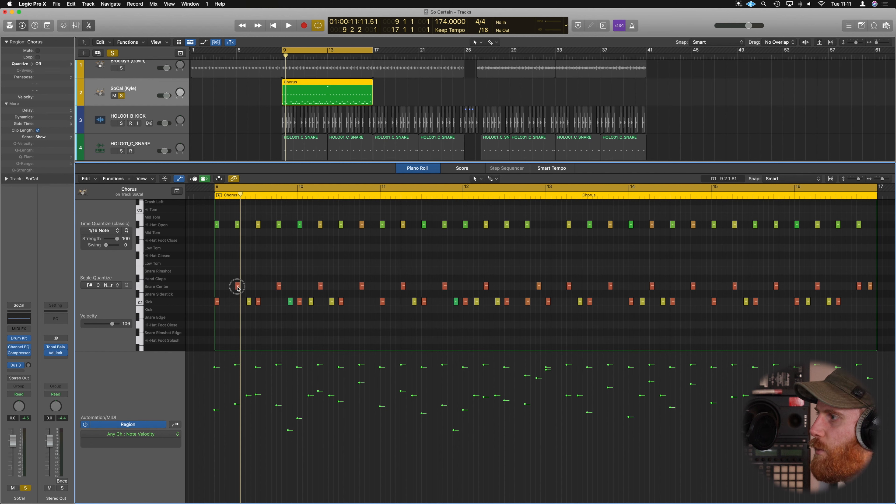
Try velocities of 119 and 115 on the first Snare Center note, auditioning the note in between.
{"action": "left_click", "coordinate": [235, 365]}
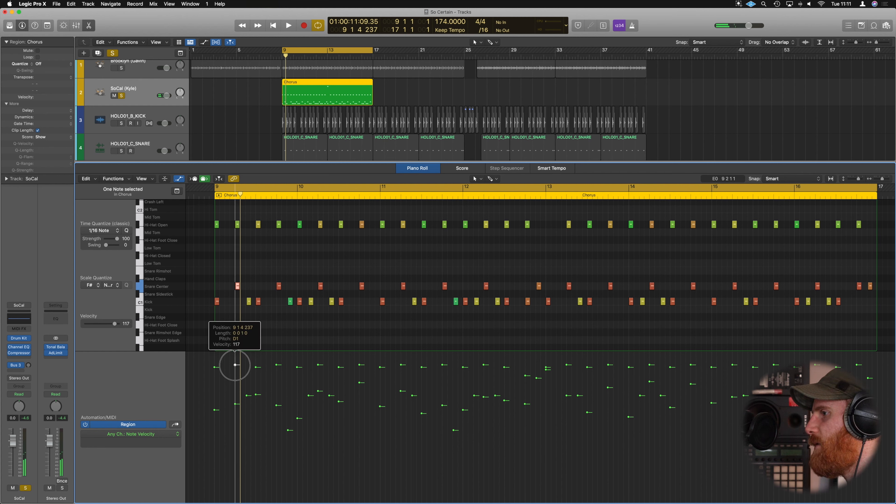
{"action": "mouse_move", "coordinate": [235, 367]}
{"action": "left_mouse_down"}
{"action": "mouse_move", "coordinate": [235, 384]}
{"action": "mouse_move", "coordinate": [234, 363]}
{"action": "left_mouse_up"}
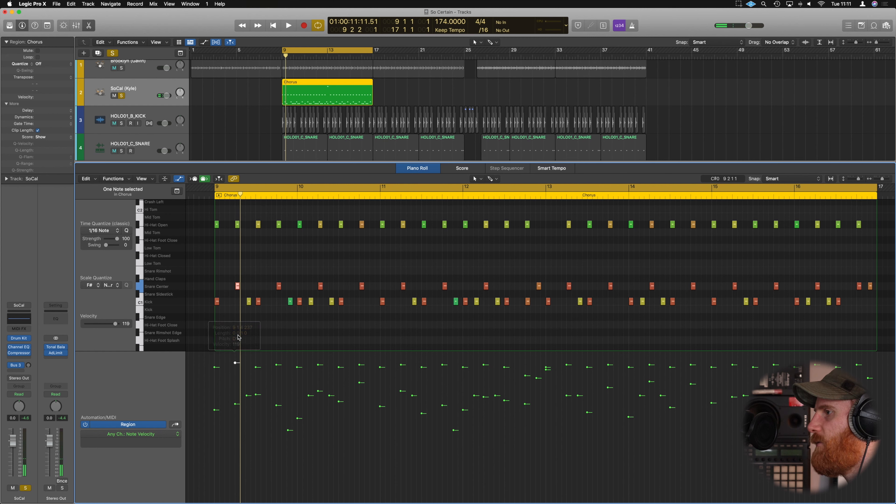
{"action": "left_click", "coordinate": [238, 287]}
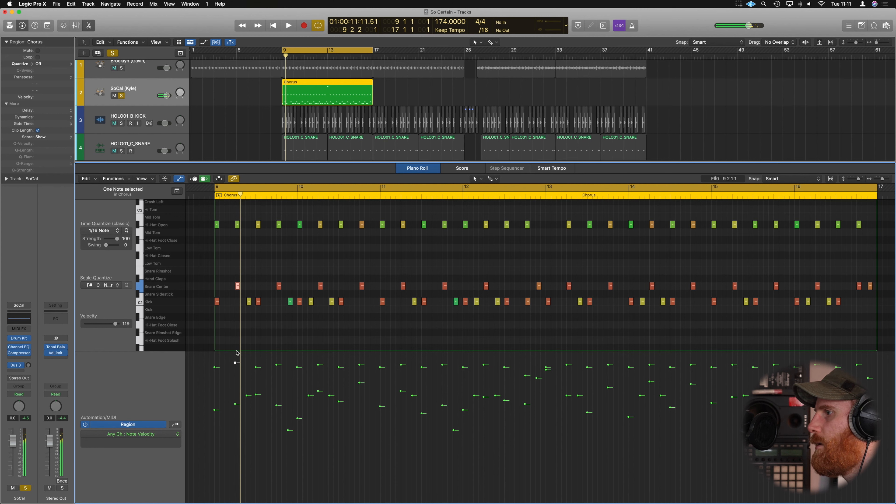
{"action": "mouse_move", "coordinate": [235, 366]}
{"action": "left_mouse_down"}
{"action": "mouse_move", "coordinate": [235, 429]}
{"action": "mouse_move", "coordinate": [237, 368]}
{"action": "left_mouse_up"}
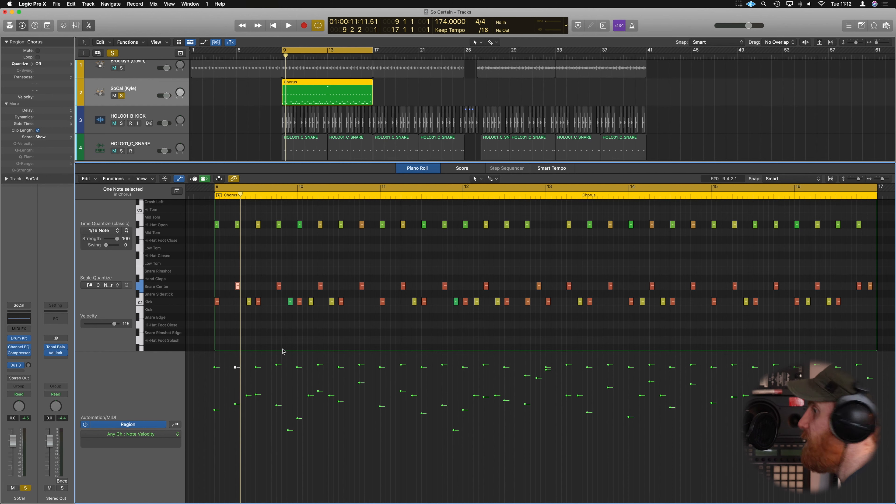
Select all the Snare Center notes in the Chorus region and play the region to hear them.
{"action": "left_click_drag", "start_coordinate": [231, 275], "coordinate": [762, 294]}
{"action": "scroll", "coordinate": [490, 257], "scroll_direction": "left", "scroll_amount": 5}
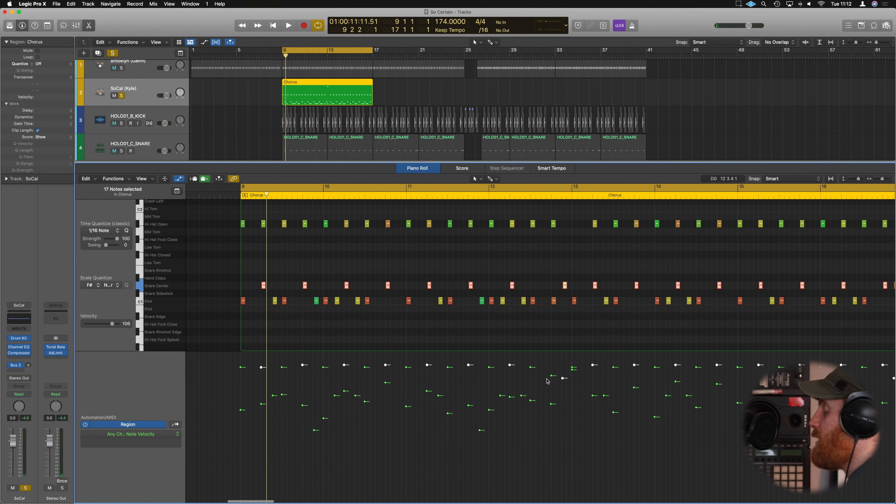
{"action": "key", "text": "space"}
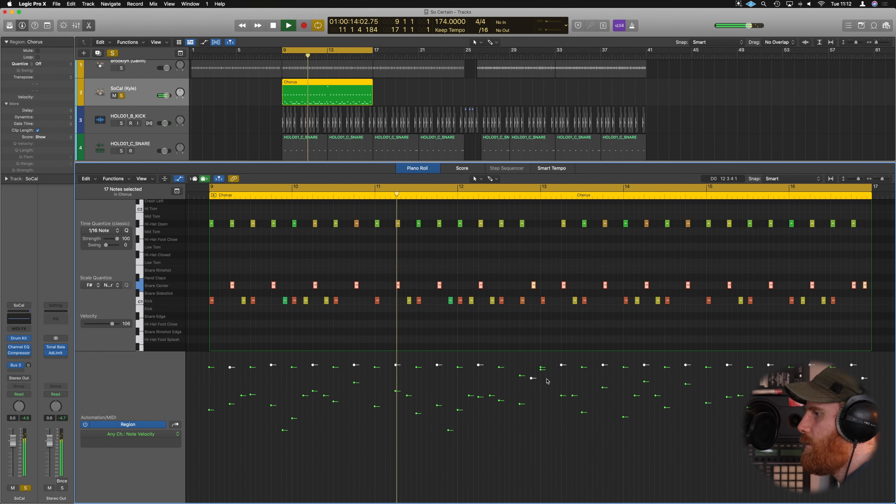
{"action": "key", "text": "space"}
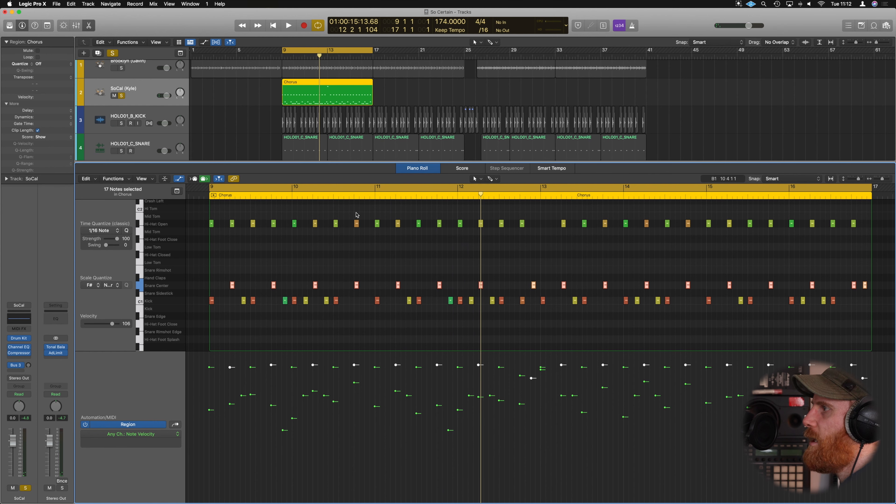
Apply the Random Velocity MIDI transform to the selected snare notes with a range of 110 to 120.
{"action": "left_click", "coordinate": [122, 179]}
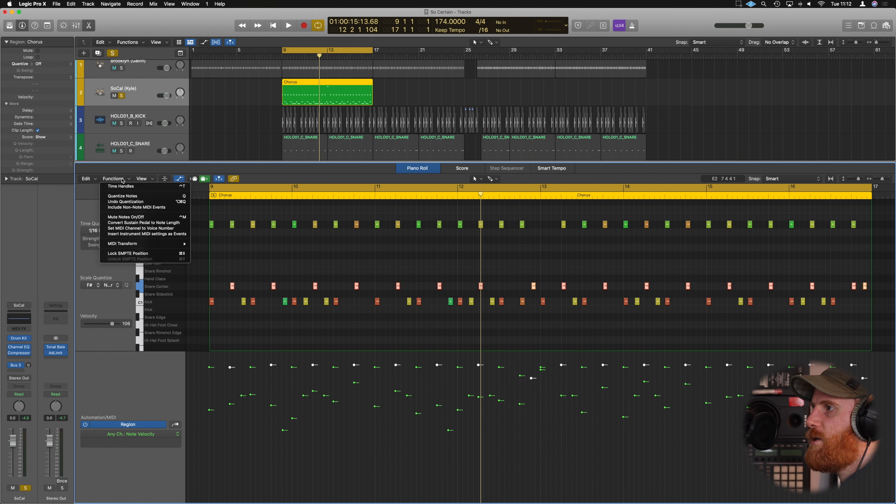
{"action": "mouse_move", "coordinate": [140, 249]}
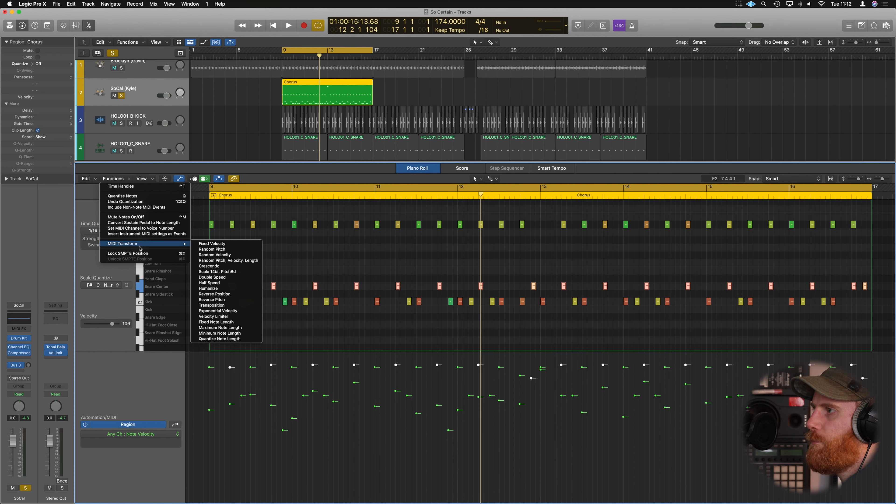
{"action": "left_click", "coordinate": [214, 255]}
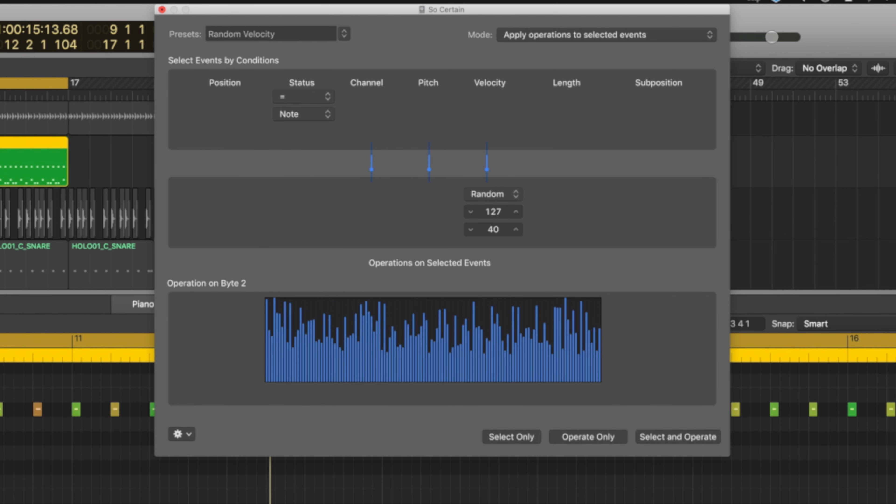
{"action": "left_click_drag", "start_coordinate": [493, 228], "coordinate": [492, 181]}
{"action": "left_click_drag", "start_coordinate": [502, 215], "coordinate": [501, 226]}
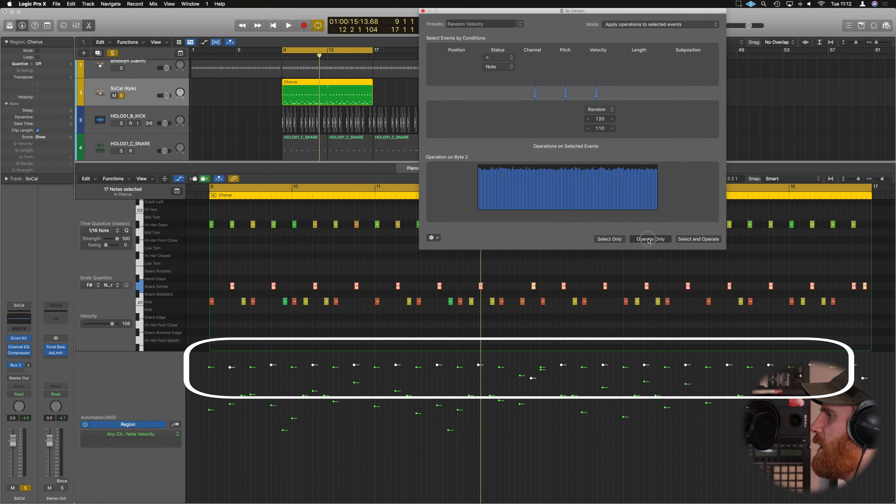
{"action": "left_click", "coordinate": [648, 239]}
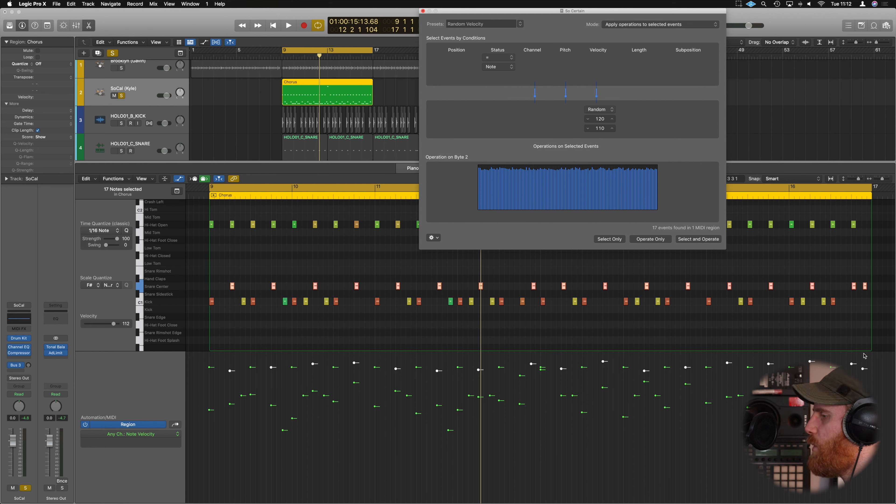
Play the Chorus region with the randomized snare velocities, close the transform window and deselect the notes.
{"action": "key", "text": "space"}
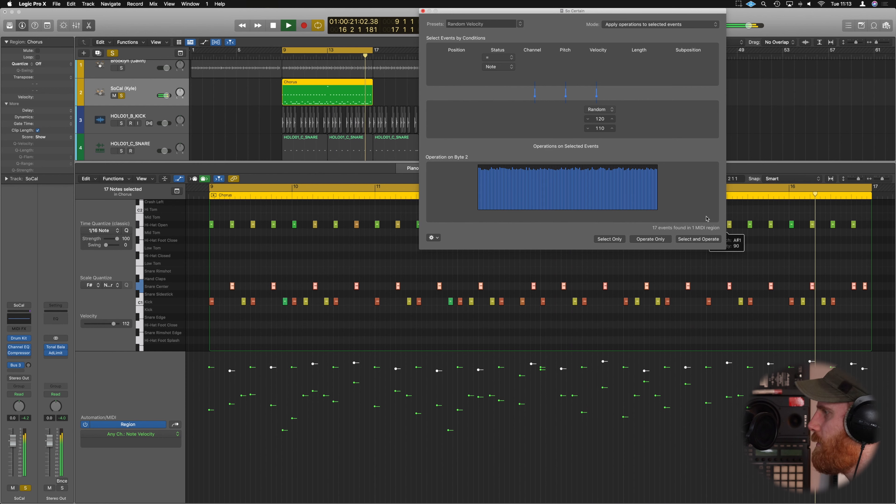
{"action": "key", "text": "space"}
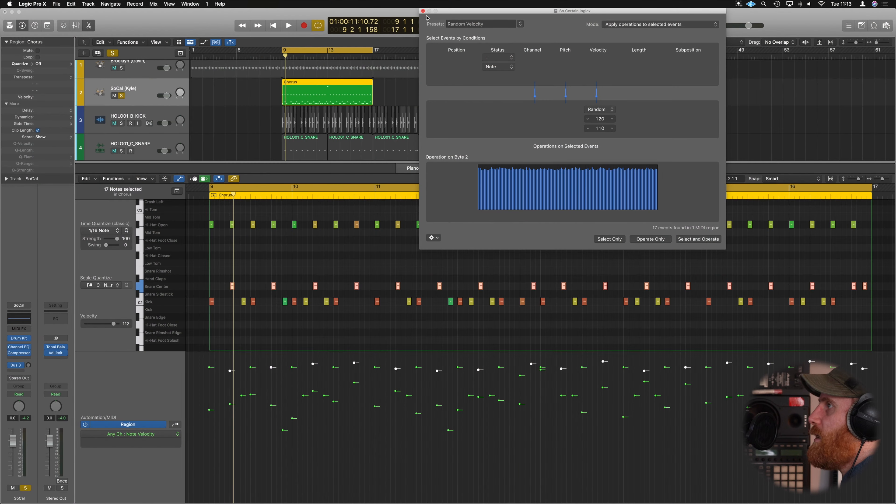
{"action": "left_click", "coordinate": [422, 11]}
{"action": "left_click", "coordinate": [292, 316]}
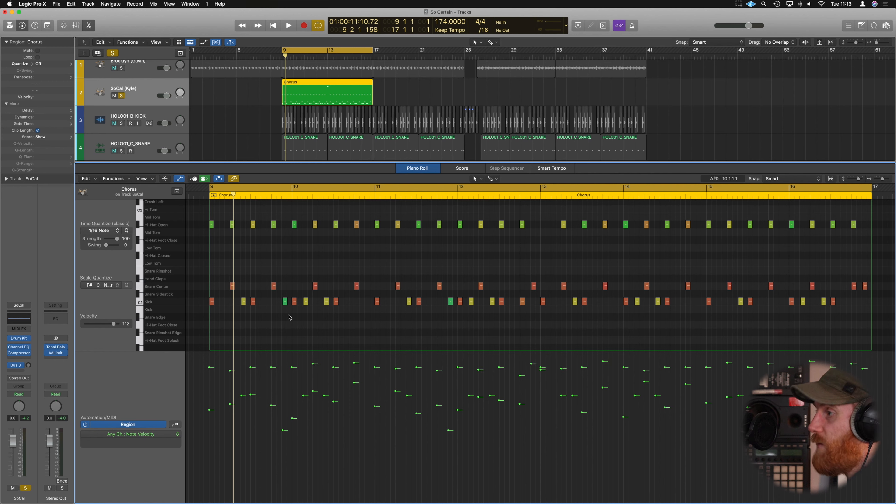
Set the cycle range to bar 9 from its selected kick notes, play the loop and clear the note selection.
{"action": "left_click_drag", "start_coordinate": [356, 316], "coordinate": [288, 310]}
{"action": "key", "text": "super+u"}
{"action": "key", "text": "space"}
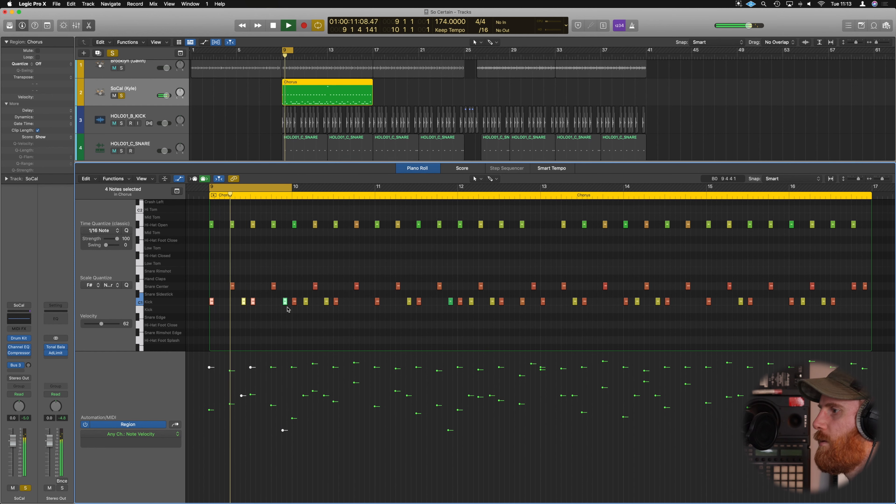
{"action": "left_click", "coordinate": [262, 317]}
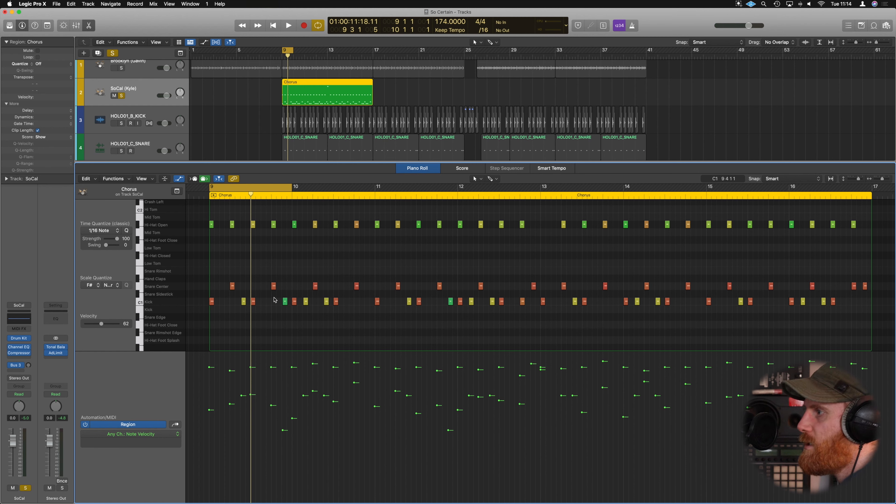
Copy the snare note at bar 9, beat 2 one sixteenth later and play the looped bar.
{"action": "left_click", "coordinate": [232, 286]}
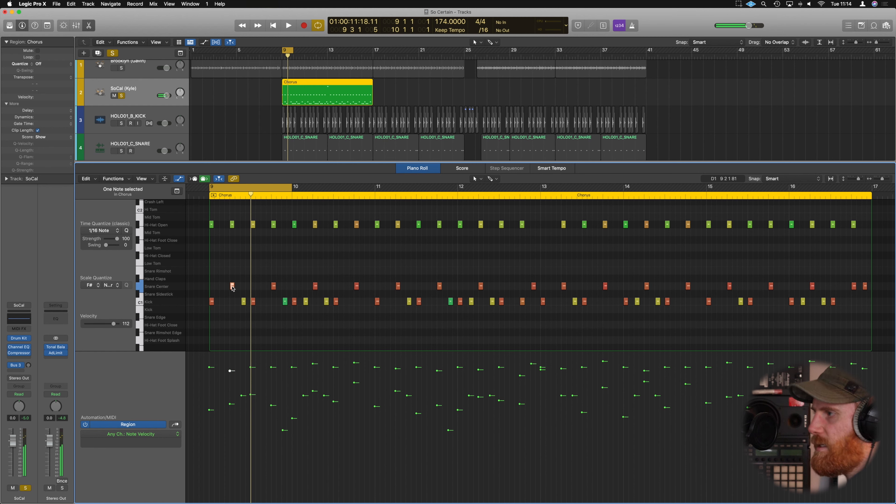
{"action": "left_click_drag", "start_coordinate": [233, 286], "coordinate": [240, 286]}
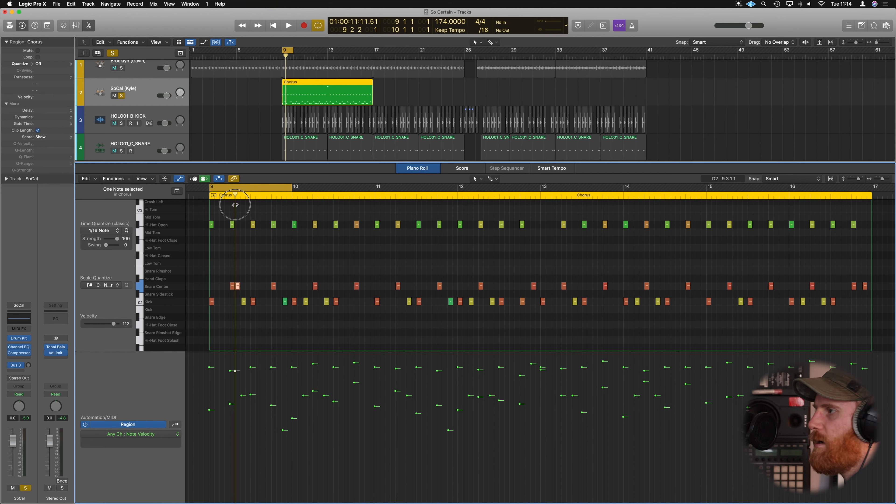
{"action": "key", "text": "space"}
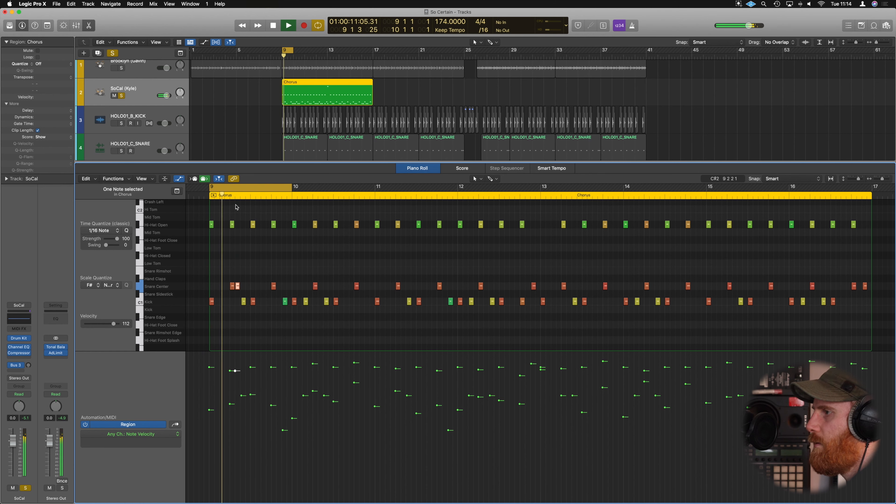
{"action": "key", "text": "space"}
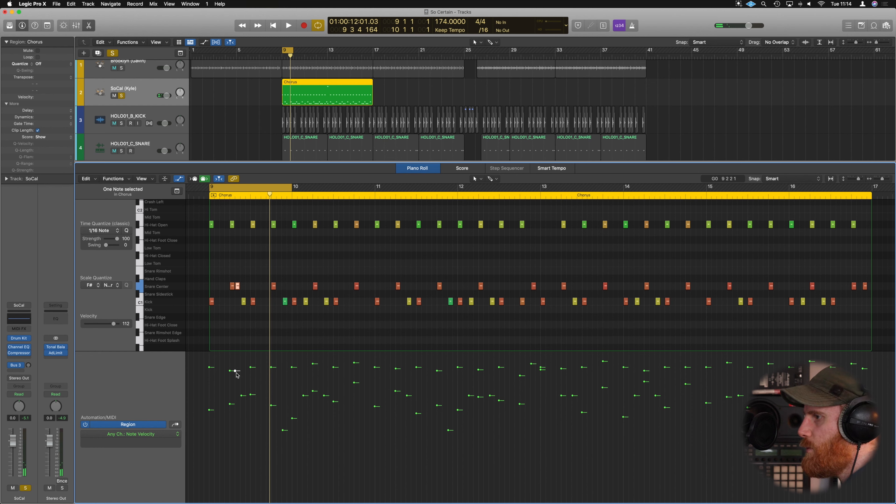
Reduce the copied snare note's velocity while bar 9 loops, trying 63, 30 and 47 before settling on 57.
{"action": "left_click_drag", "start_coordinate": [236, 384], "coordinate": [248, 428]}
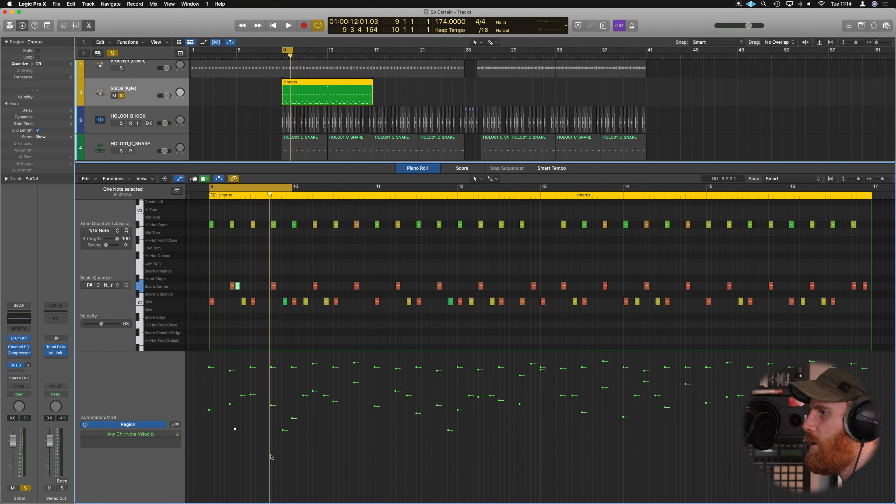
{"action": "key", "text": "space"}
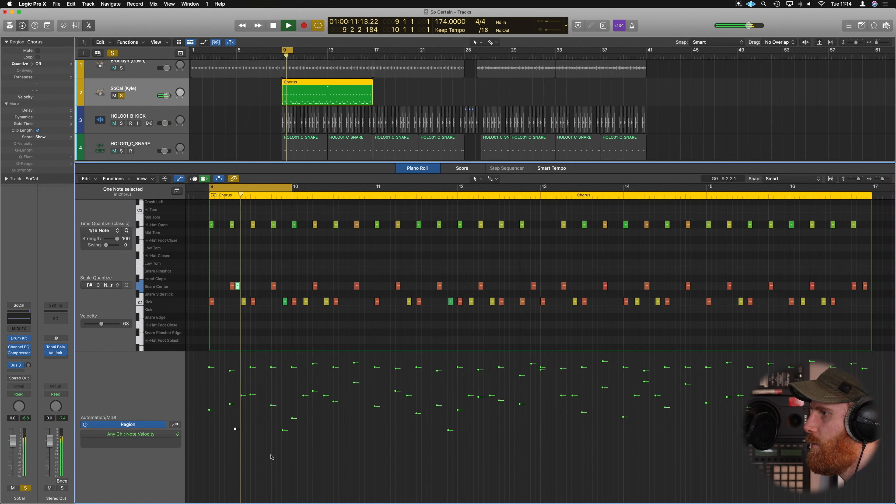
{"action": "left_click_drag", "start_coordinate": [234, 428], "coordinate": [236, 468]}
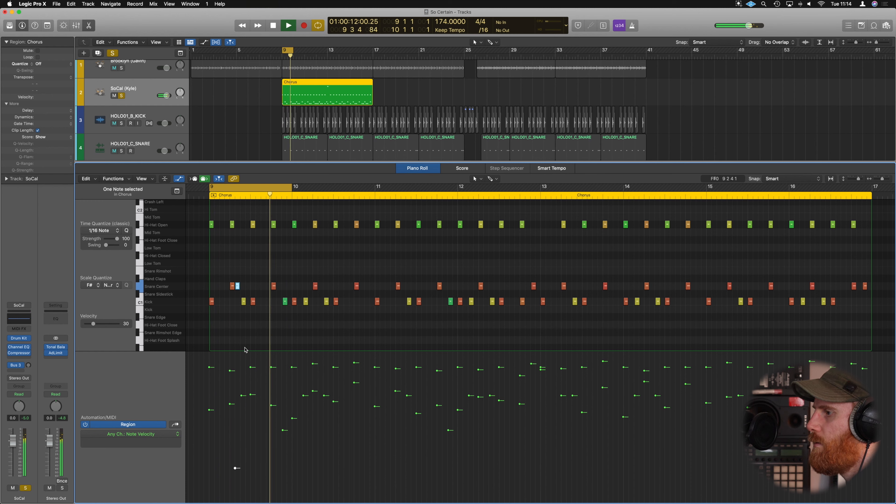
{"action": "left_click", "coordinate": [236, 461]}
{"action": "left_click_drag", "start_coordinate": [235, 461], "coordinate": [236, 449]}
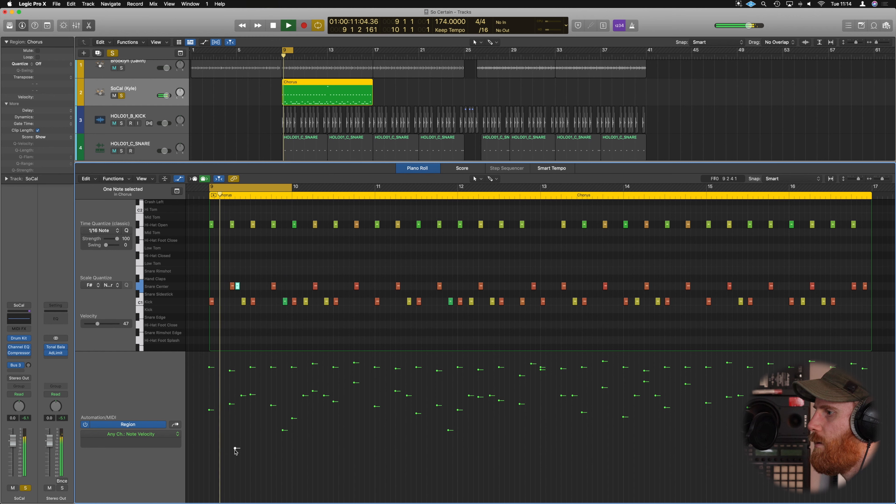
{"action": "left_click_drag", "start_coordinate": [236, 449], "coordinate": [236, 437]}
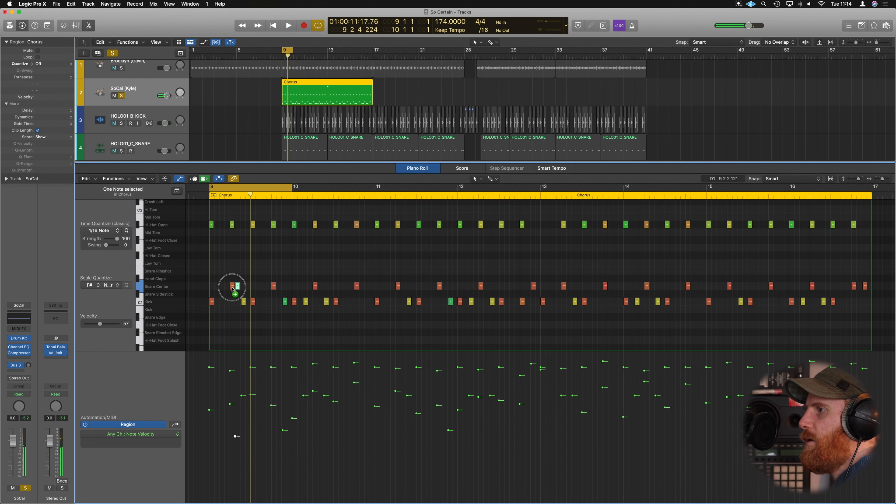
Copy the ghost snare note to halfway between beats 1 and 2 of bar 9 and set its velocity to 26 during playback.
{"action": "left_click_drag", "start_coordinate": [232, 288], "coordinate": [216, 288]}
{"action": "key", "text": "space"}
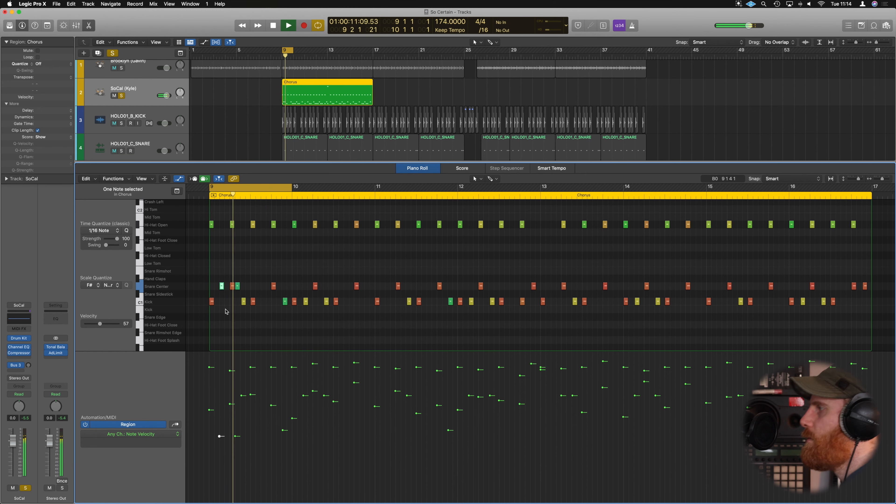
{"action": "left_click_drag", "start_coordinate": [220, 437], "coordinate": [220, 473]}
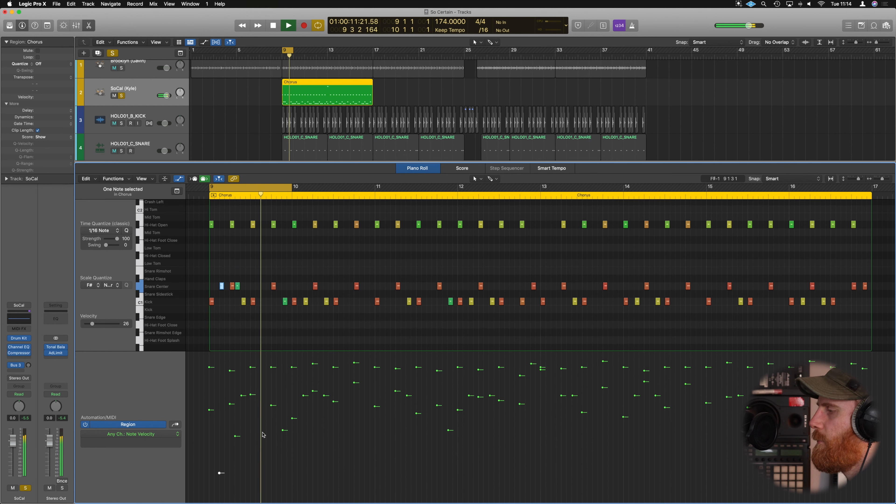
{"action": "key", "text": "space"}
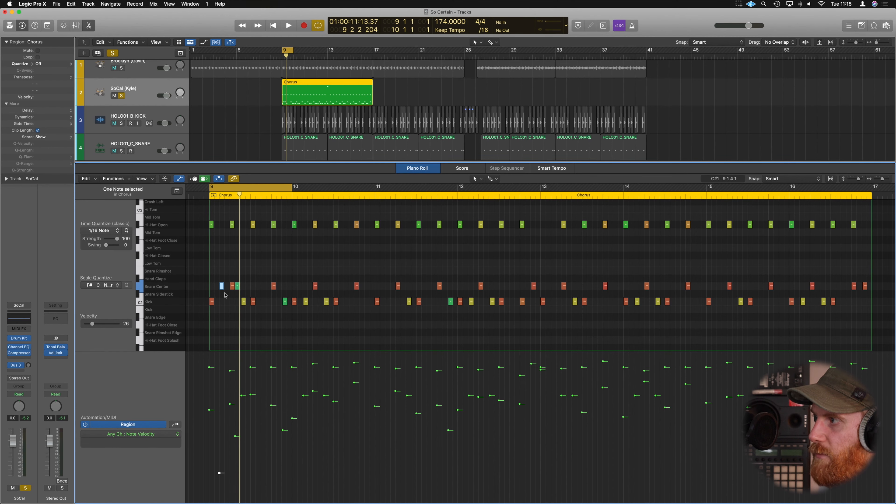
Copy the quiet snare note to beats 1 and 3 of bar 9 and play the looped bar.
{"action": "left_click_drag", "start_coordinate": [222, 287], "coordinate": [254, 286]}
{"action": "key", "text": "space"}
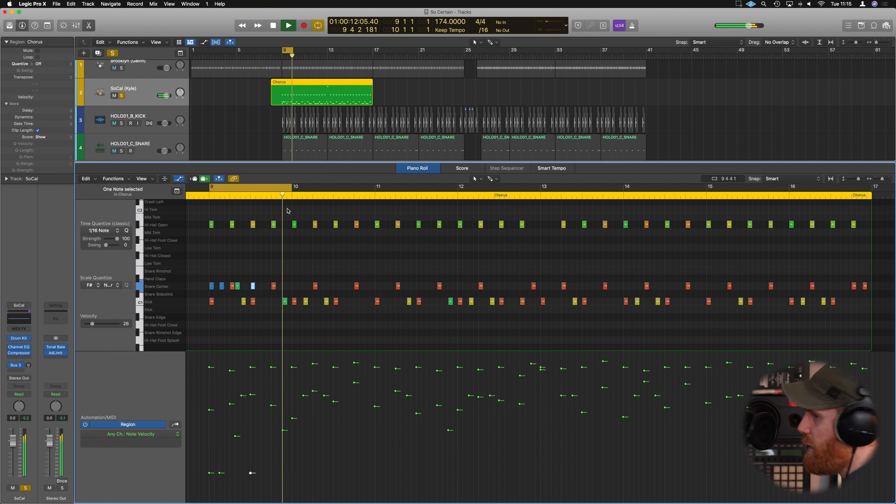
{"action": "scroll", "coordinate": [287, 208], "scroll_direction": "down", "scroll_amount": 1}
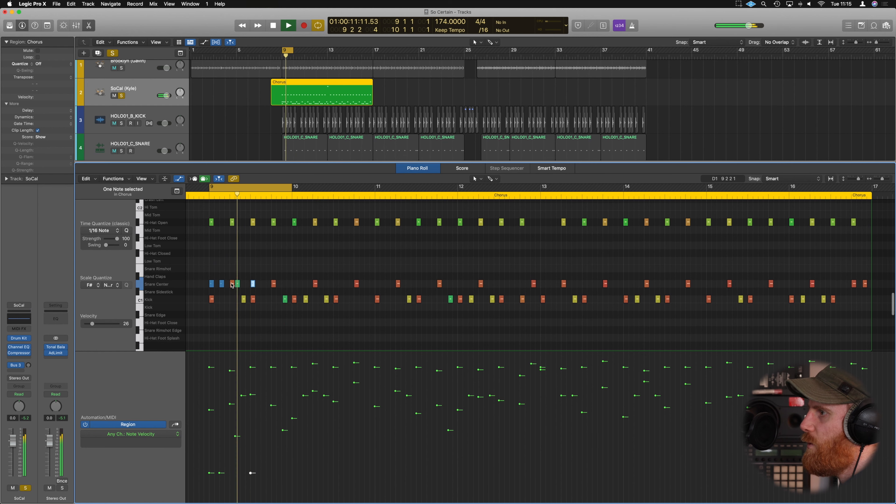
Lower the velocity of the ghost snare on beat 3 and set the one on beat 1 to 12 during playback.
{"action": "left_click_drag", "start_coordinate": [252, 473], "coordinate": [251, 487]}
{"action": "left_click", "coordinate": [211, 283]}
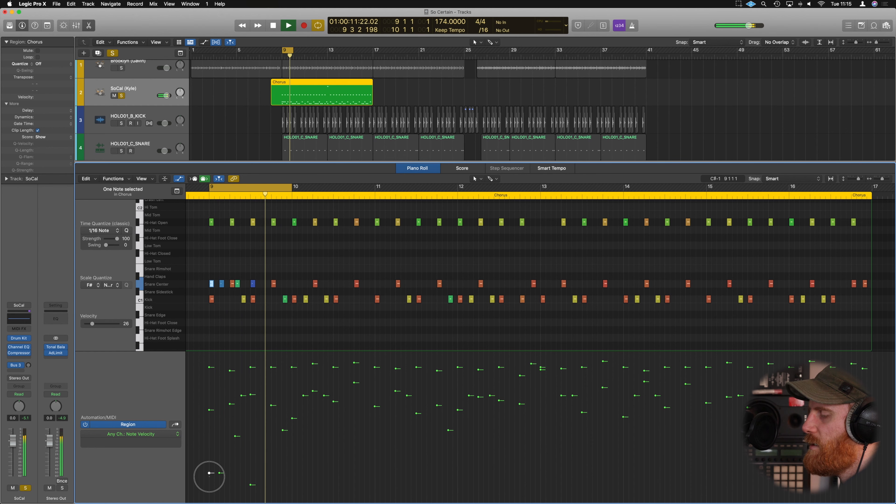
{"action": "left_click_drag", "start_coordinate": [209, 473], "coordinate": [211, 489]}
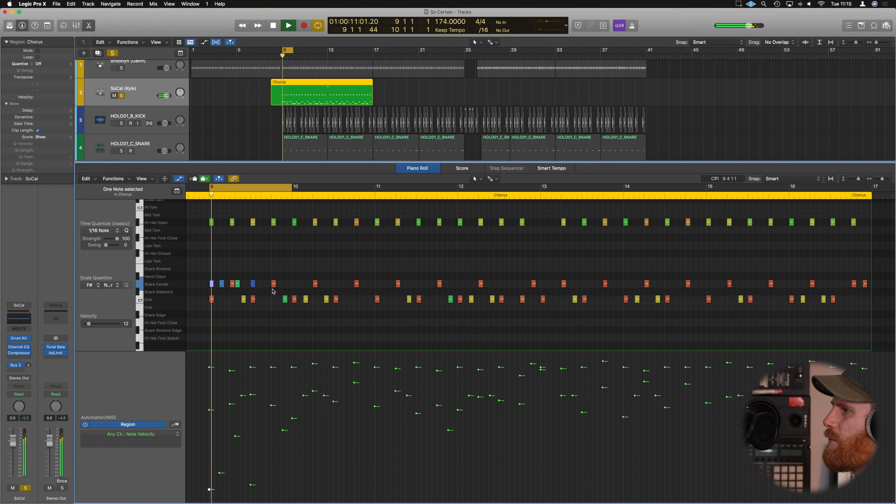
{"action": "key", "text": "space"}
Enlarge the Piano Roll view around bar 9 to examine the added ghost snare notes.
{"action": "scroll", "coordinate": [273, 288], "scroll_direction": "right", "scroll_amount": 5}
{"action": "scroll", "coordinate": [271, 288], "scroll_direction": "right", "scroll_amount": 2}
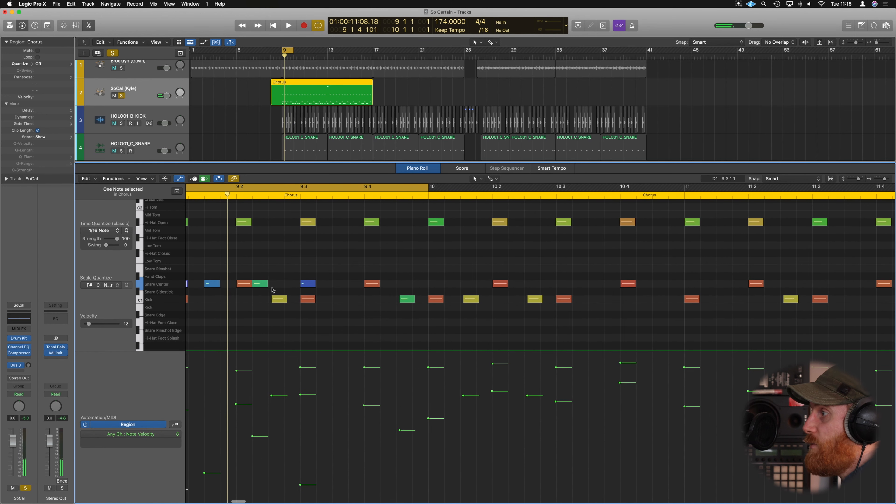
{"action": "scroll", "coordinate": [272, 290], "scroll_direction": "left", "scroll_amount": 5}
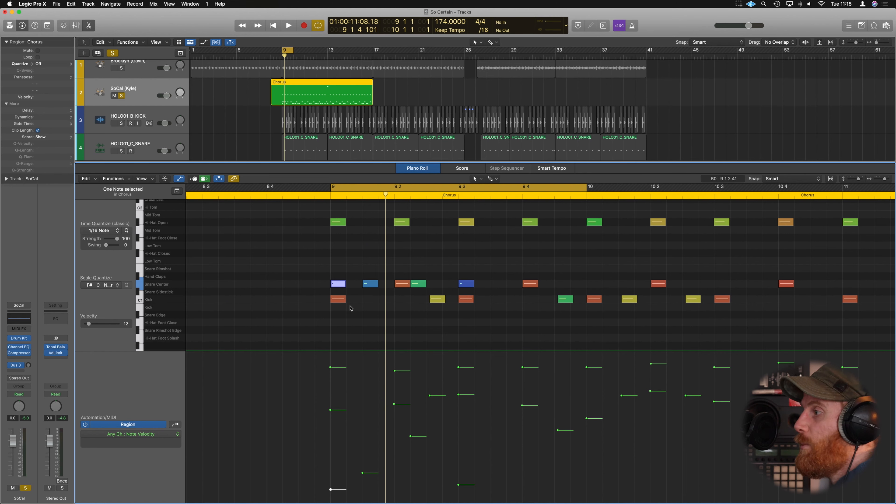
Try shifting the open hi-hat notes on beats 2 and 4 of bar 9 slightly later and play the result.
{"action": "left_click", "coordinate": [172, 302]}
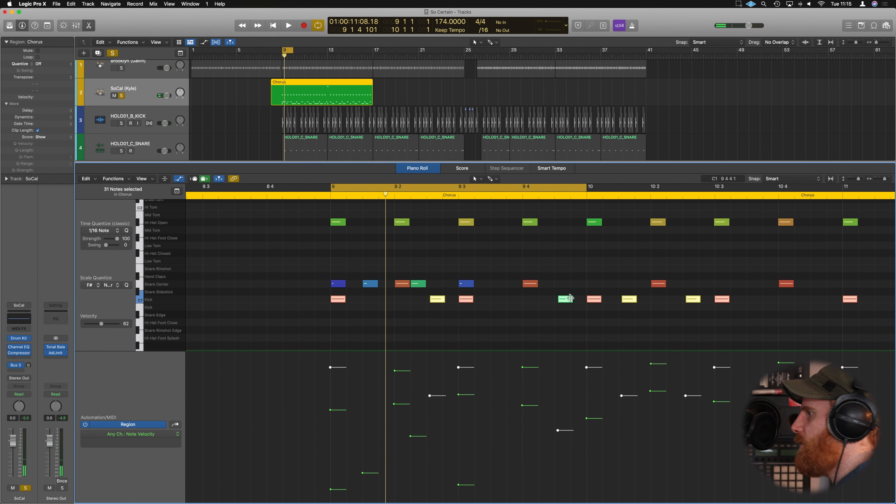
{"action": "scroll", "coordinate": [359, 230], "scroll_direction": "up", "scroll_amount": 1}
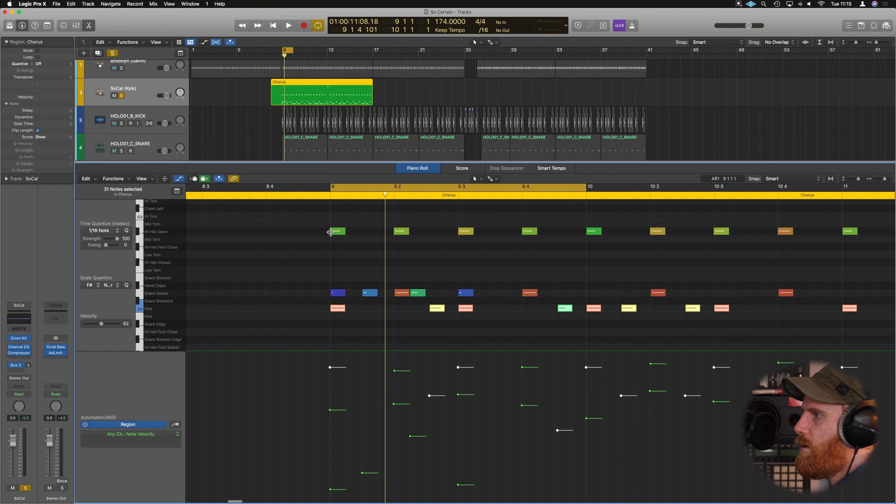
{"action": "left_click", "coordinate": [335, 231]}
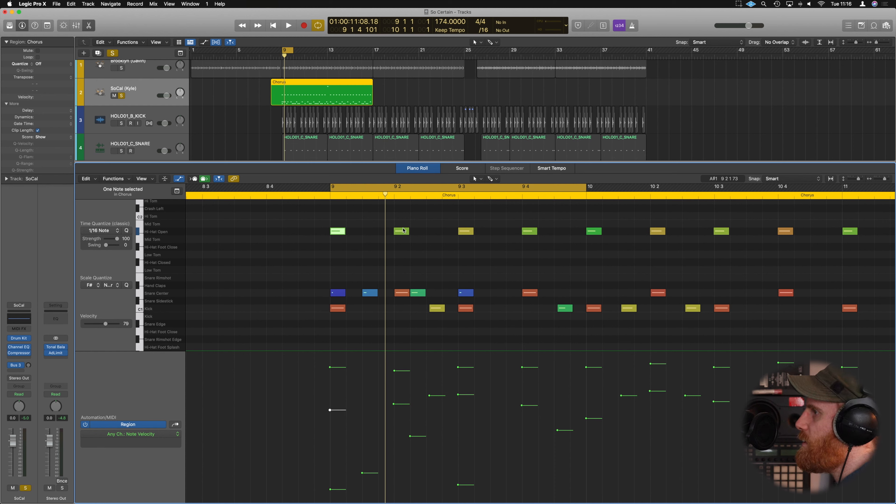
{"action": "left_click_drag", "start_coordinate": [400, 232], "coordinate": [406, 233]}
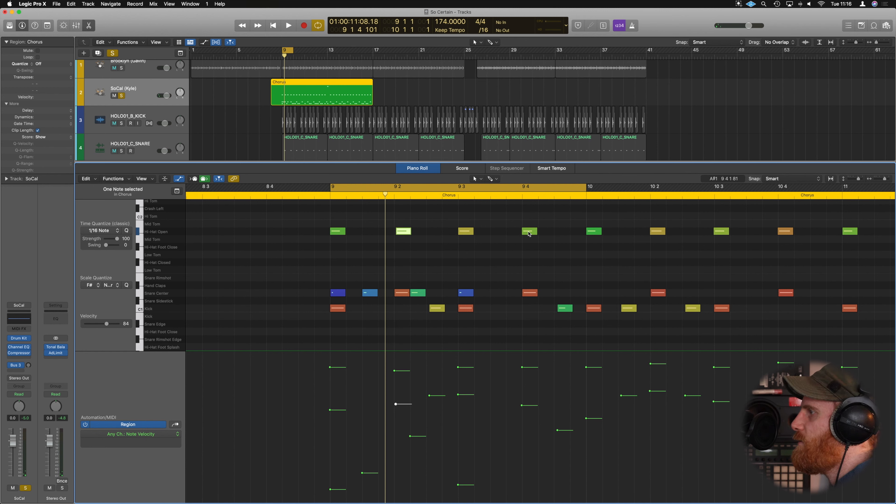
{"action": "left_click_drag", "start_coordinate": [529, 234], "coordinate": [532, 234]}
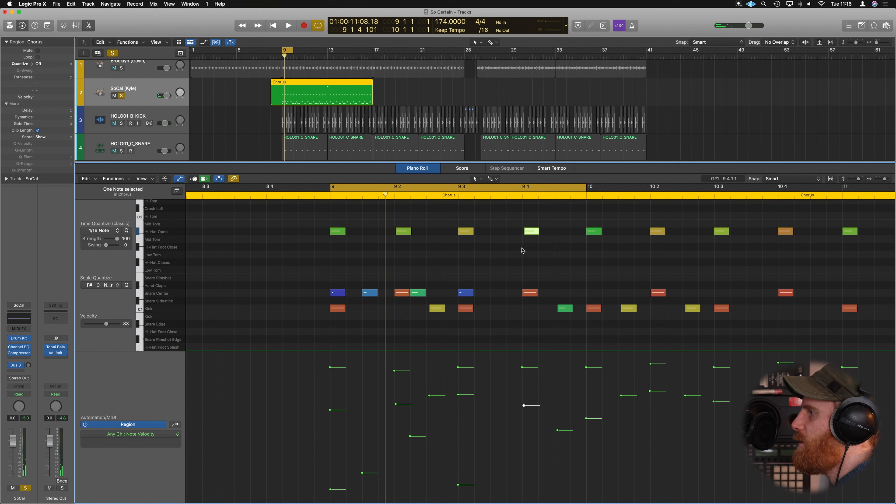
{"action": "key", "text": "space"}
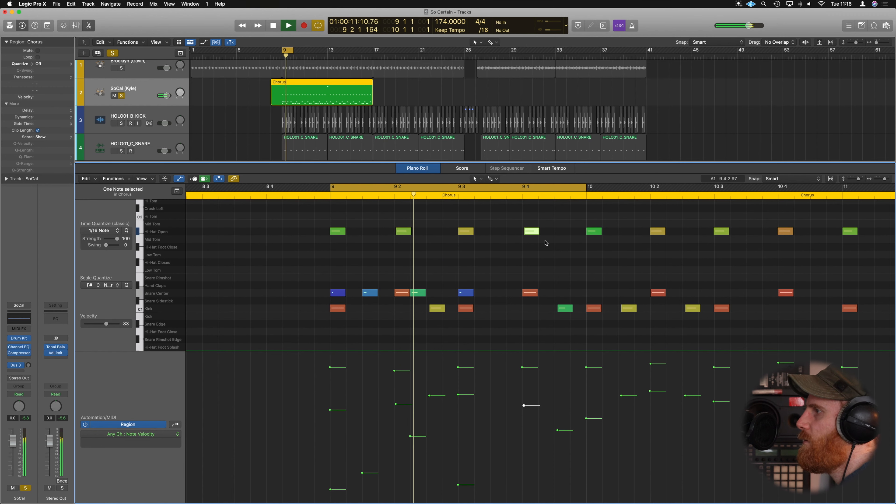
{"action": "key", "text": "space"}
{"action": "key", "text": "super+z"}
Extend the cycle range to four bars, from bar 9 to bar 13.
{"action": "left_click_drag", "start_coordinate": [316, 221], "coordinate": [540, 249]}
{"action": "key", "text": "super+Left"}
{"action": "key", "text": "super+Left"}
{"action": "key", "text": "super+Left"}
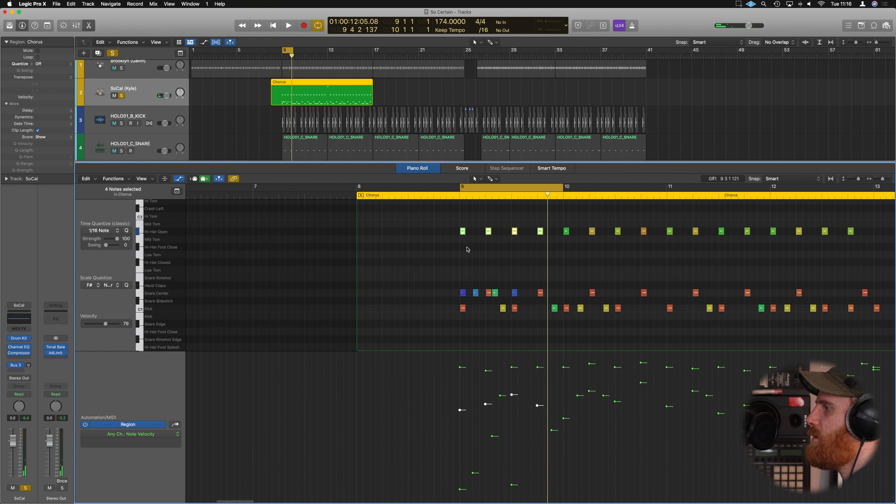
{"action": "scroll", "coordinate": [468, 249], "scroll_direction": "right", "scroll_amount": 8}
{"action": "key", "text": "super+Left"}
{"action": "key", "text": "super+Left"}
{"action": "left_click_drag", "start_coordinate": [414, 188], "coordinate": [615, 194]}
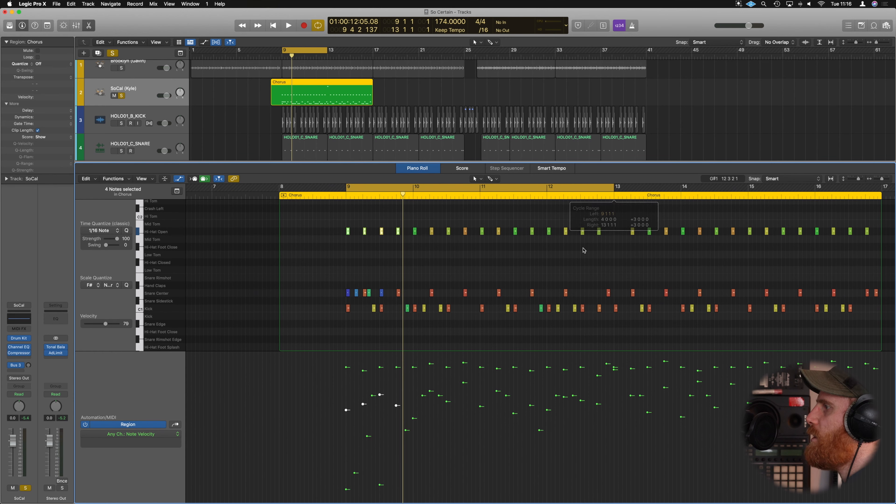
Humanize the open hi-hat notes in bars 9 to 12 with a random position of 10 ticks, leaving velocity and length randomization at 0.
{"action": "left_click_drag", "start_coordinate": [608, 237], "coordinate": [324, 233]}
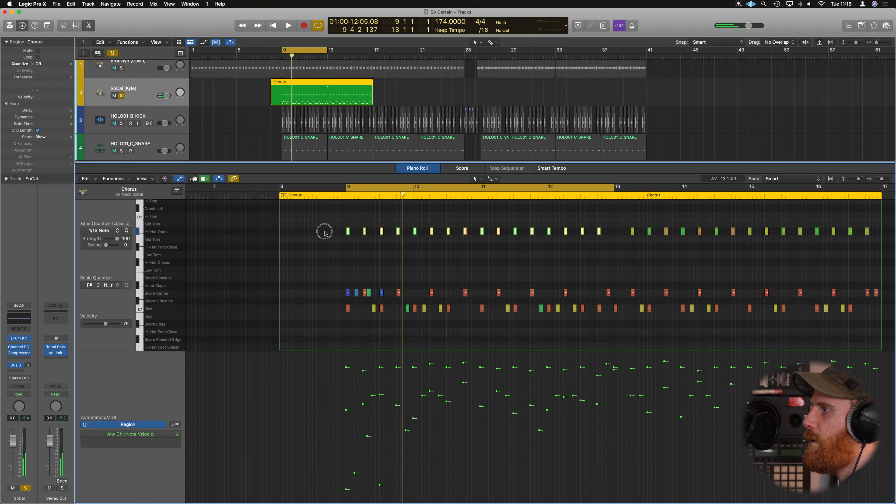
{"action": "left_click", "coordinate": [112, 178]}
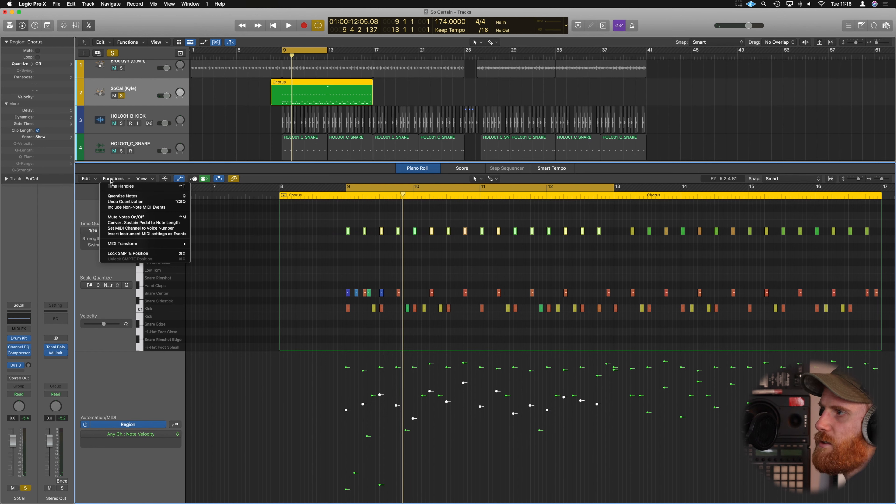
{"action": "mouse_move", "coordinate": [130, 245]}
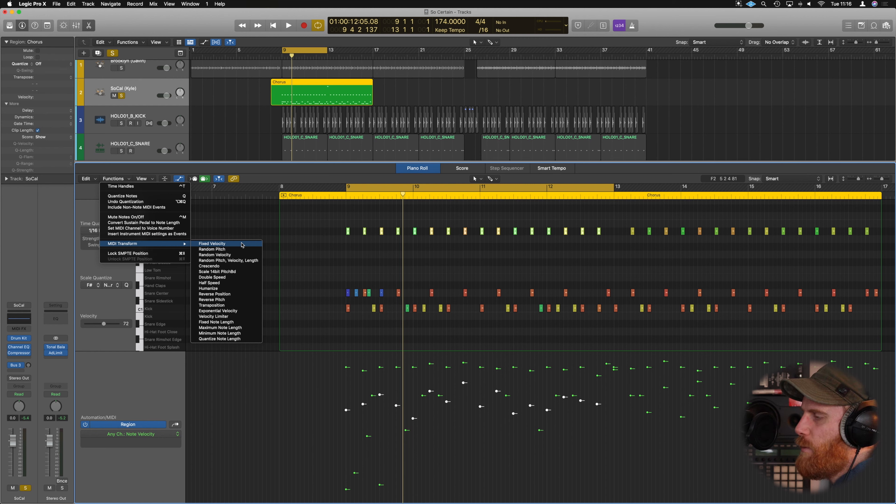
{"action": "left_click", "coordinate": [231, 289]}
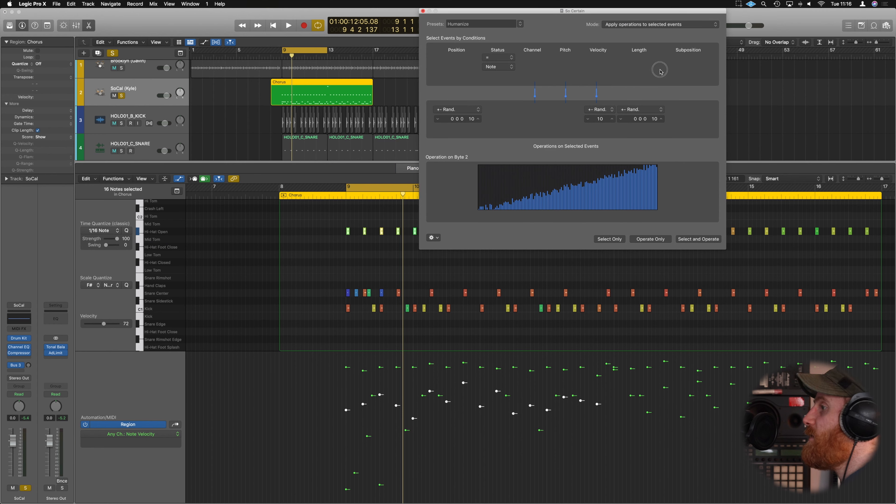
{"action": "left_click_drag", "start_coordinate": [554, 14], "coordinate": [597, 83]}
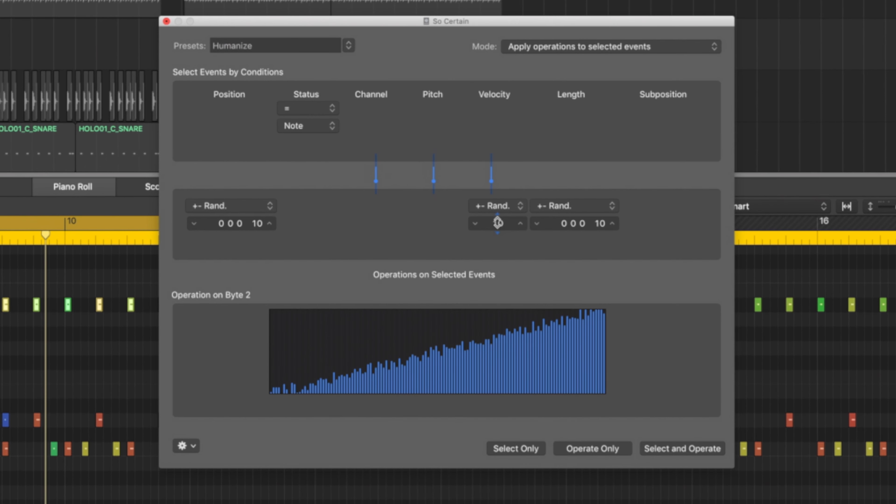
{"action": "mouse_move", "coordinate": [498, 222]}
{"action": "left_mouse_down"}
{"action": "mouse_move", "coordinate": [498, 237]}
{"action": "mouse_move", "coordinate": [498, 226]}
{"action": "left_mouse_up"}
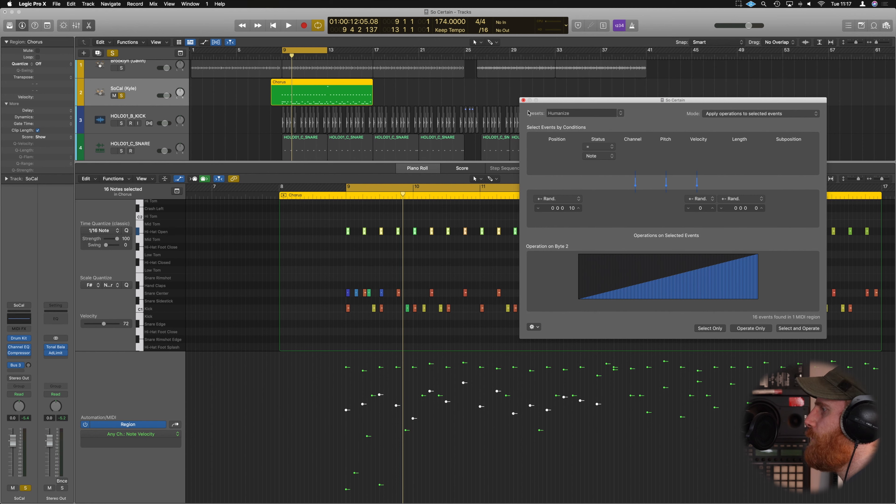
{"action": "left_click", "coordinate": [524, 101]}
Examine the timing offsets of the humanized open hi-hat notes against the grid through bars 9 to 11.
{"action": "scroll", "coordinate": [427, 257], "scroll_direction": "right", "scroll_amount": 10}
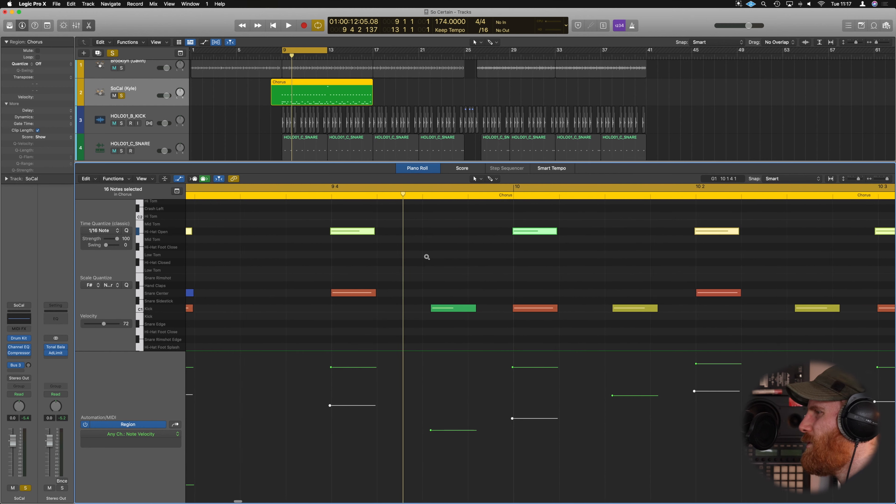
{"action": "scroll", "coordinate": [427, 257], "scroll_direction": "up", "scroll_amount": 4}
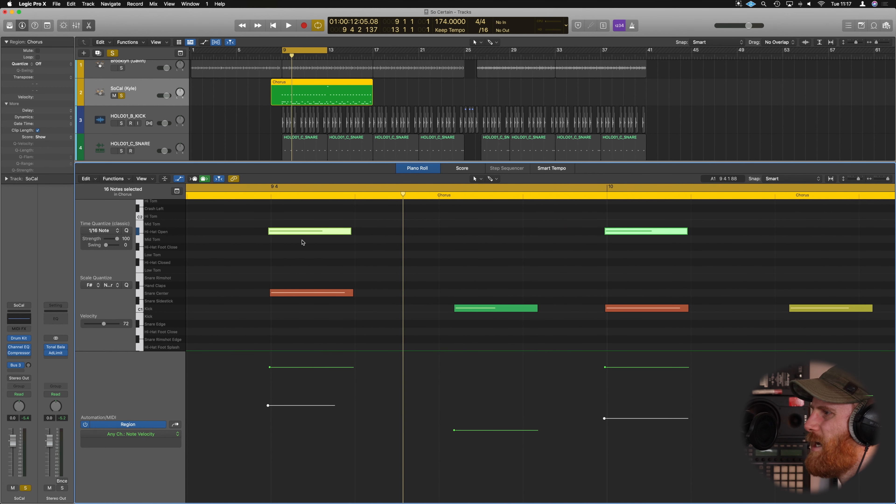
{"action": "scroll", "coordinate": [609, 236], "scroll_direction": "right", "scroll_amount": 8}
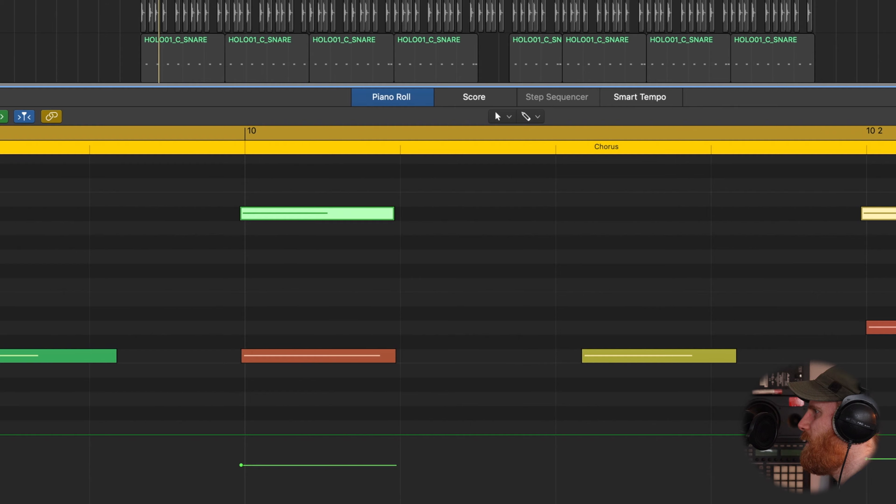
{"action": "scroll", "coordinate": [683, 234], "scroll_direction": "right", "scroll_amount": 8}
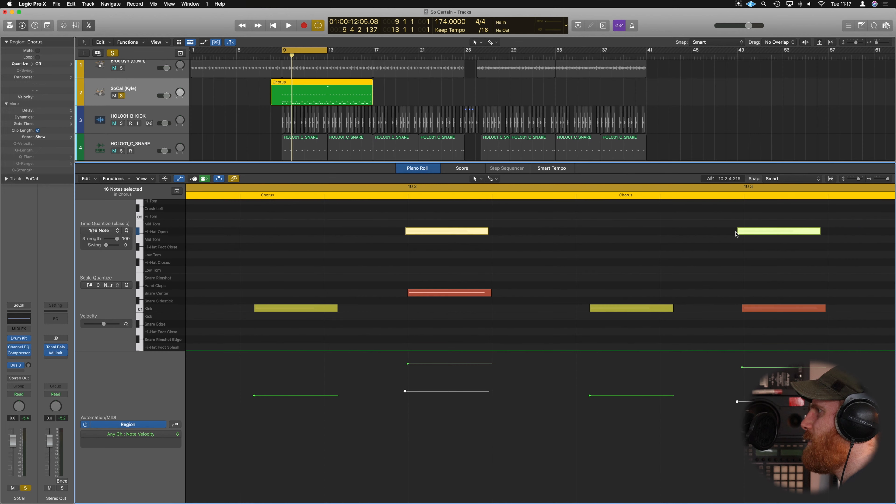
{"action": "scroll", "coordinate": [745, 236], "scroll_direction": "right", "scroll_amount": 15}
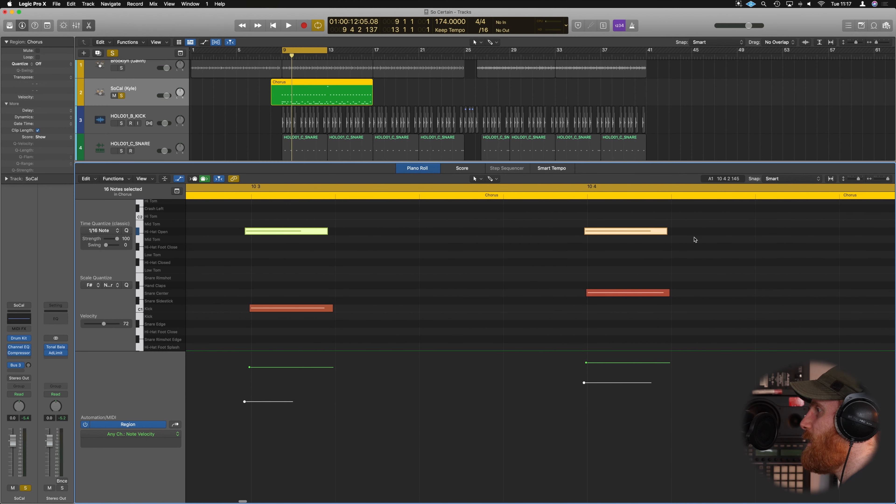
{"action": "scroll", "coordinate": [603, 235], "scroll_direction": "right", "scroll_amount": 10}
{"action": "left_click", "coordinate": [571, 234]}
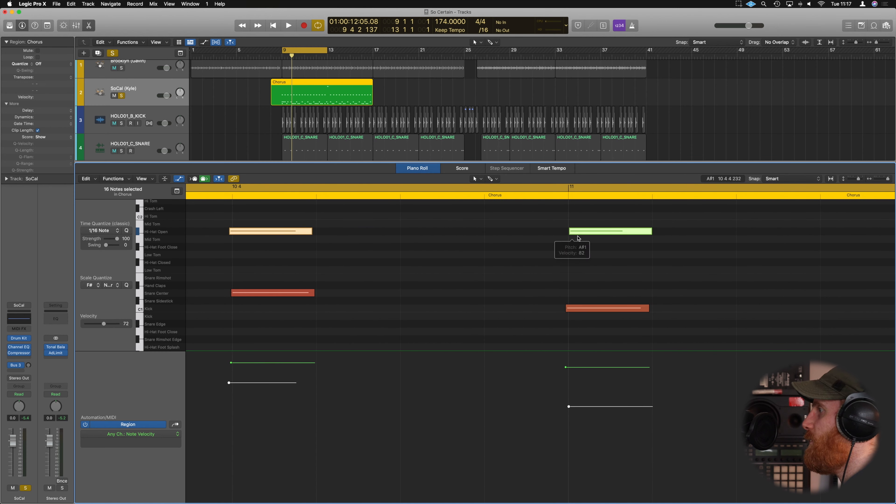
{"action": "scroll", "coordinate": [580, 235], "scroll_direction": "right", "scroll_amount": 10}
{"action": "scroll", "coordinate": [581, 236], "scroll_direction": "down", "scroll_amount": 10}
{"action": "scroll", "coordinate": [584, 233], "scroll_direction": "left", "scroll_amount": 5}
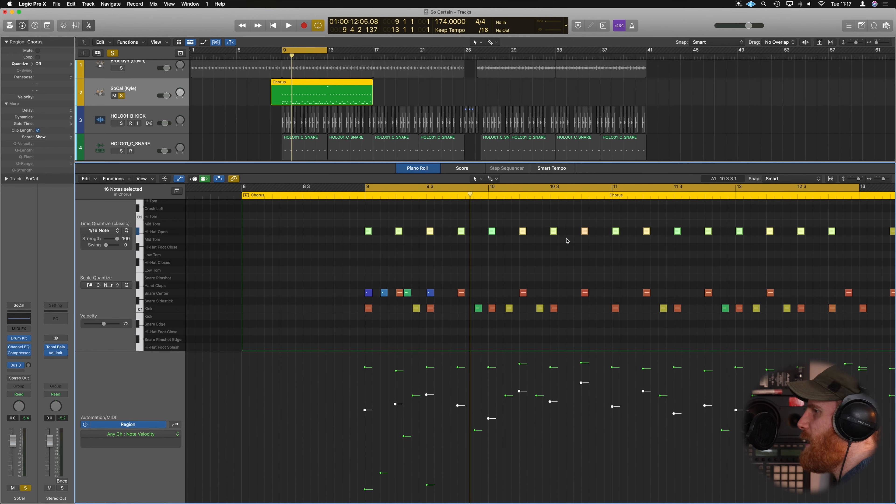
Play the four-bar loop to hear the humanized hi-hats, then stop.
{"action": "key", "text": "space"}
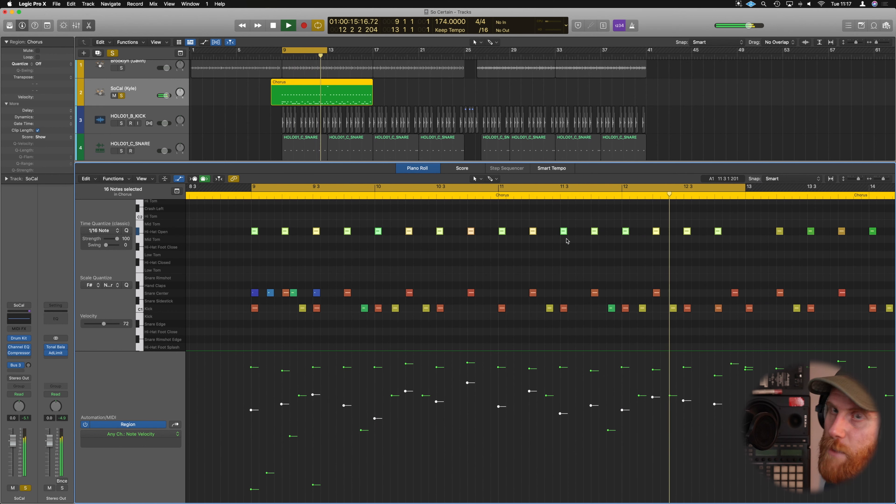
{"action": "key", "text": "super+Left"}
{"action": "key", "text": "super+Left"}
{"action": "key", "text": "super+Left"}
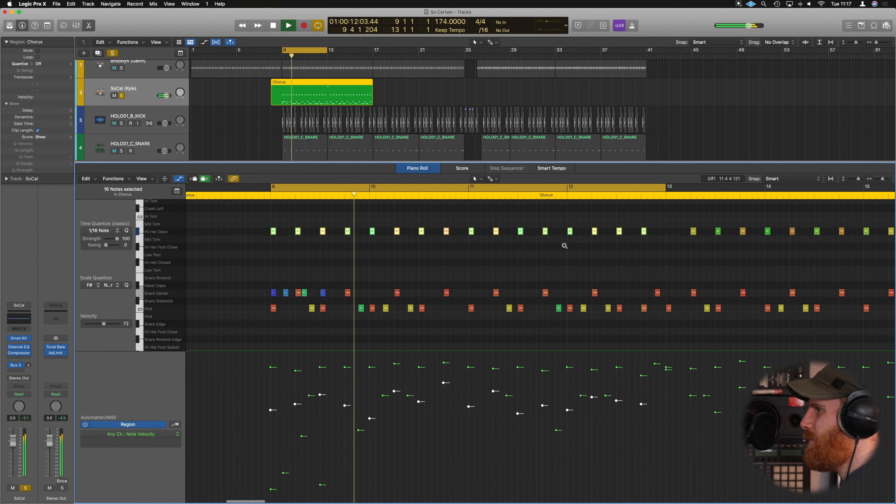
{"action": "scroll", "coordinate": [565, 248], "scroll_direction": "up", "scroll_amount": 3}
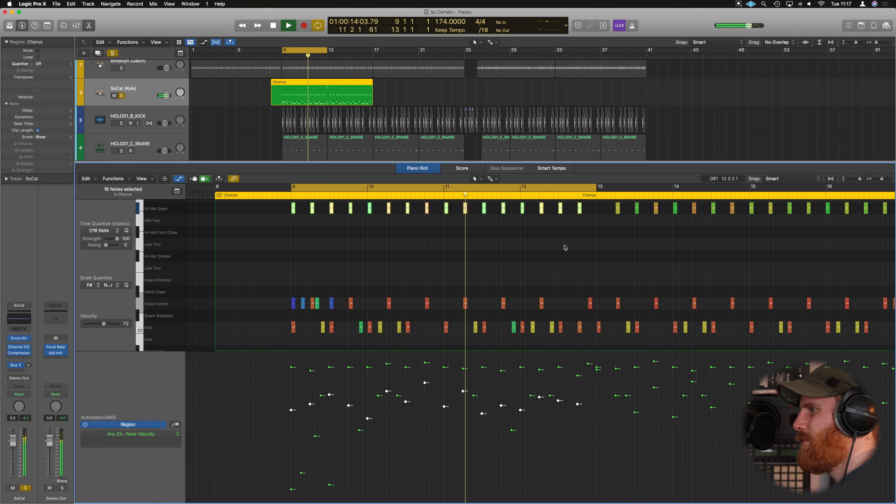
{"action": "scroll", "coordinate": [565, 248], "scroll_direction": "down", "scroll_amount": 5}
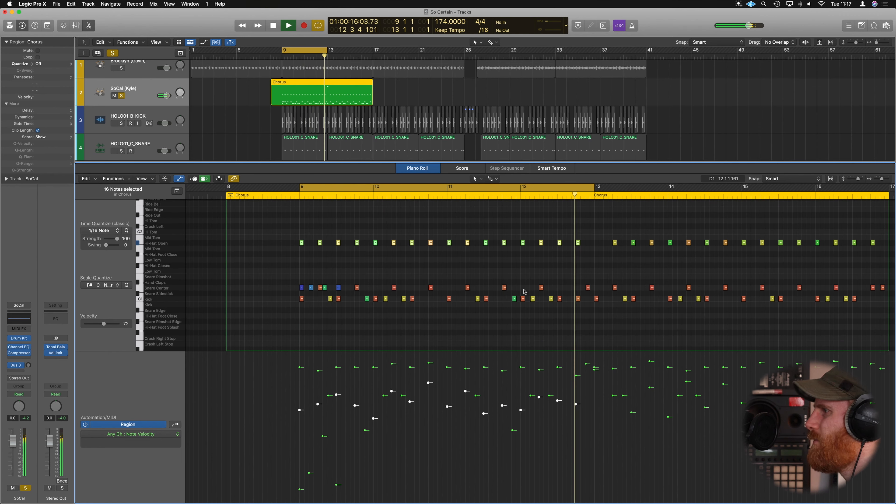
{"action": "key", "text": "space"}
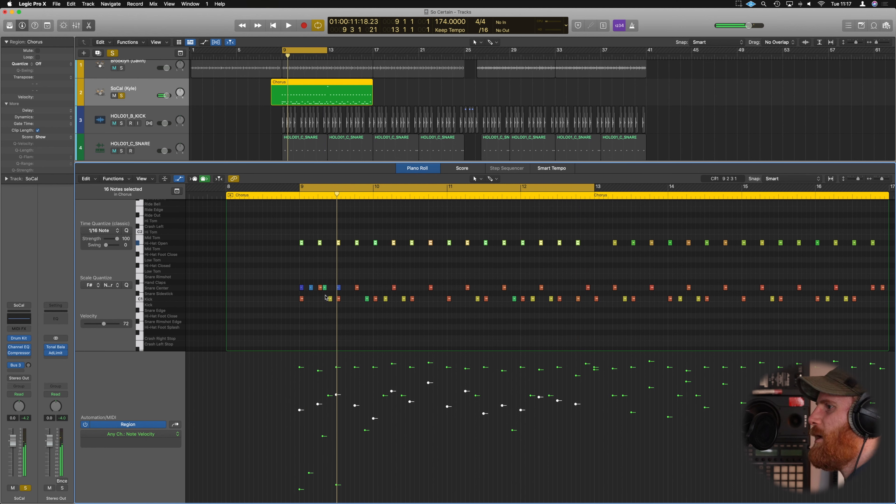
Copy the quietest ghost snare to beat 1 of bars 10, 11 and 12 and beat 3 of bars 11 and 12, and play the loop.
{"action": "left_click", "coordinate": [374, 290], "text": "super"}
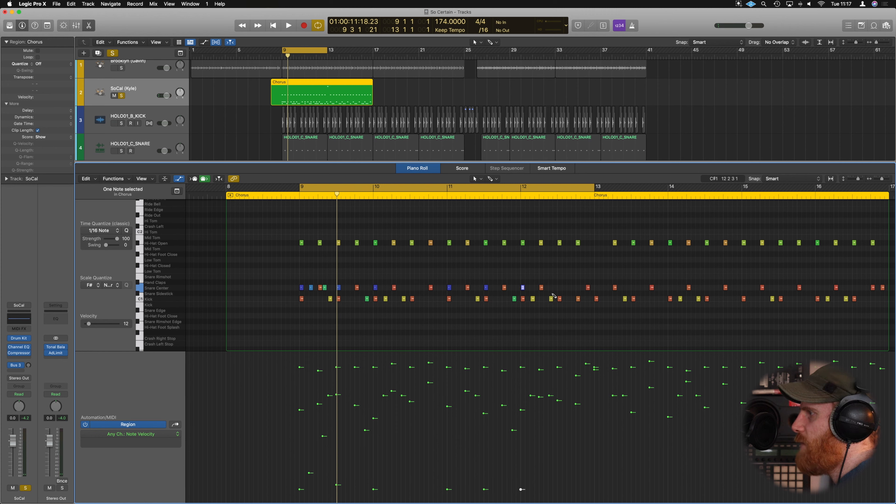
{"action": "left_click", "coordinate": [561, 288], "text": "super"}
{"action": "key", "text": "space"}
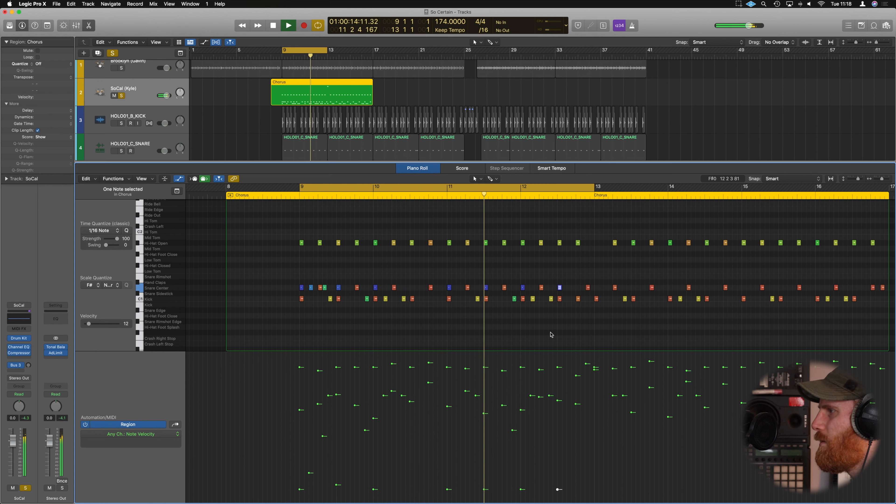
Copy the velocity-57 ghost snare to just after beat 4 of bar 10 and halfway between beats 3 and 4 of bar 12, checking by playback.
{"action": "key", "text": "space"}
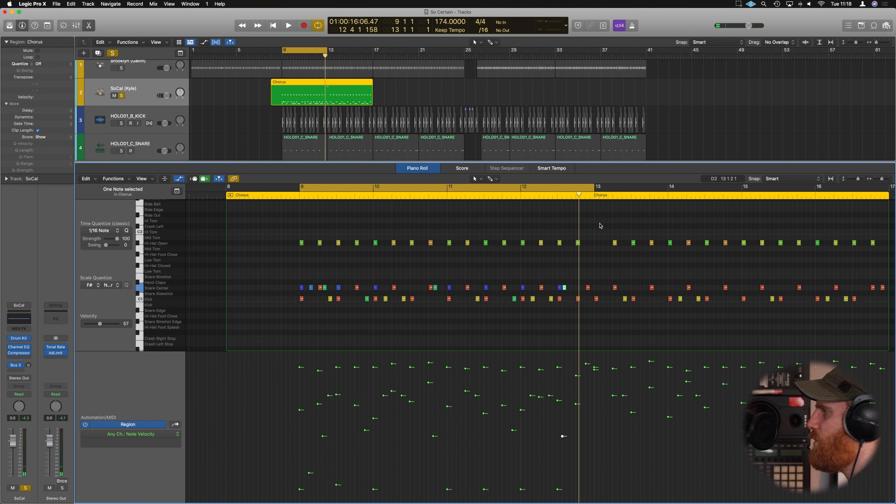
{"action": "key", "text": "space"}
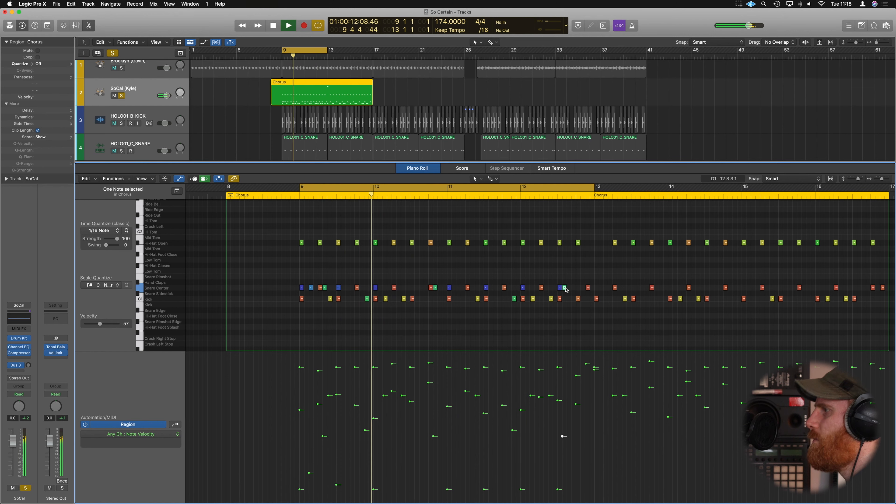
{"action": "left_click_drag", "start_coordinate": [565, 288], "coordinate": [569, 288]}
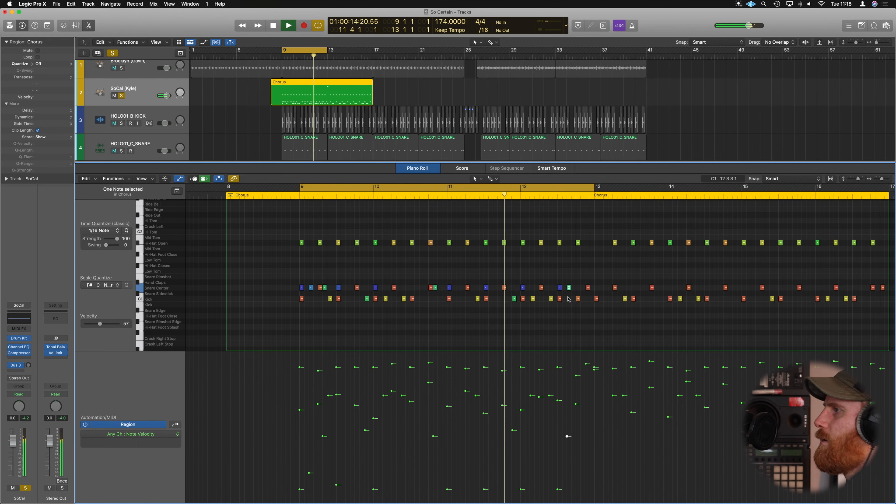
{"action": "key", "text": "space"}
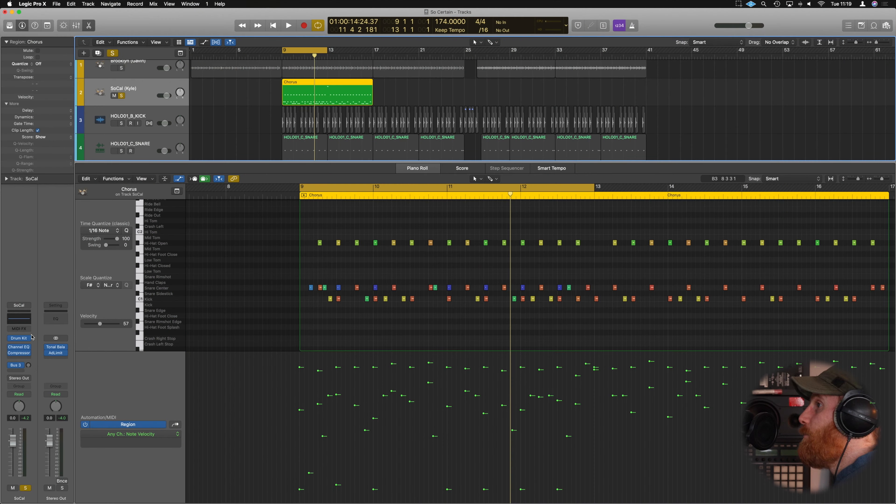
Open the Drum Kit Designer instrument on the SoCal track, place its window beside the notes, and play the loop.
{"action": "left_click", "coordinate": [20, 340]}
{"action": "left_click_drag", "start_coordinate": [512, 112], "coordinate": [666, 128]}
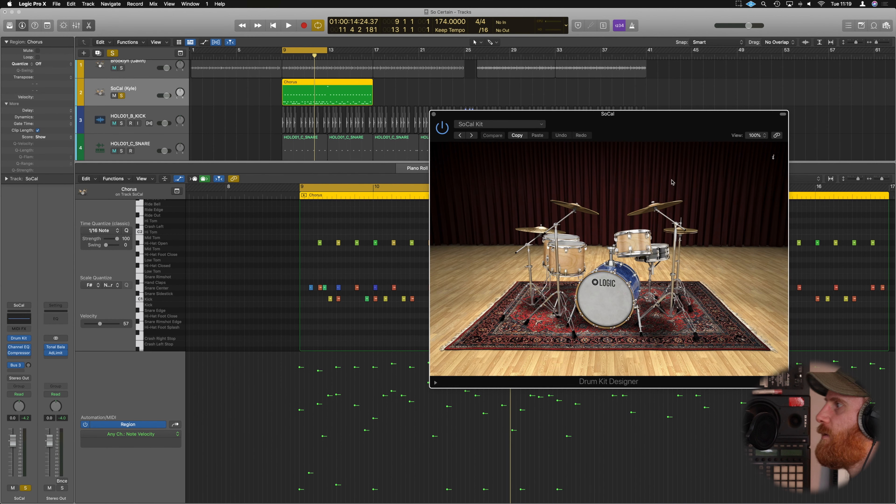
{"action": "left_click_drag", "start_coordinate": [596, 121], "coordinate": [633, 122]}
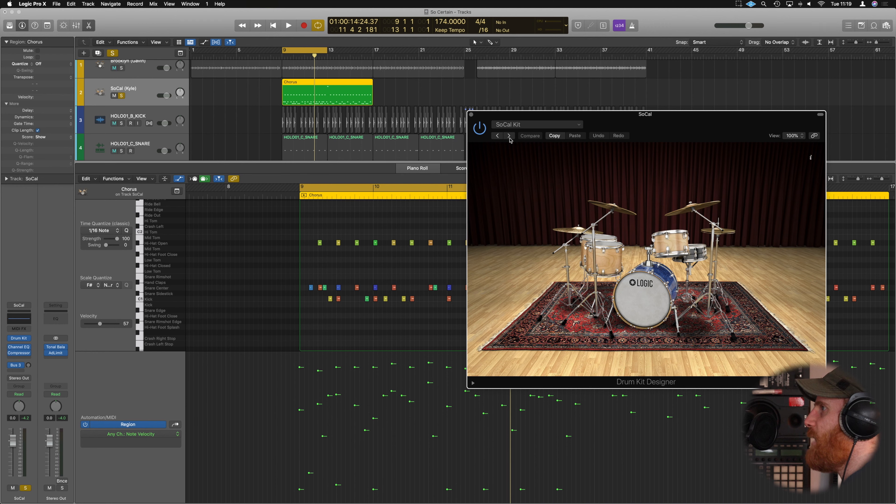
{"action": "key", "text": "space"}
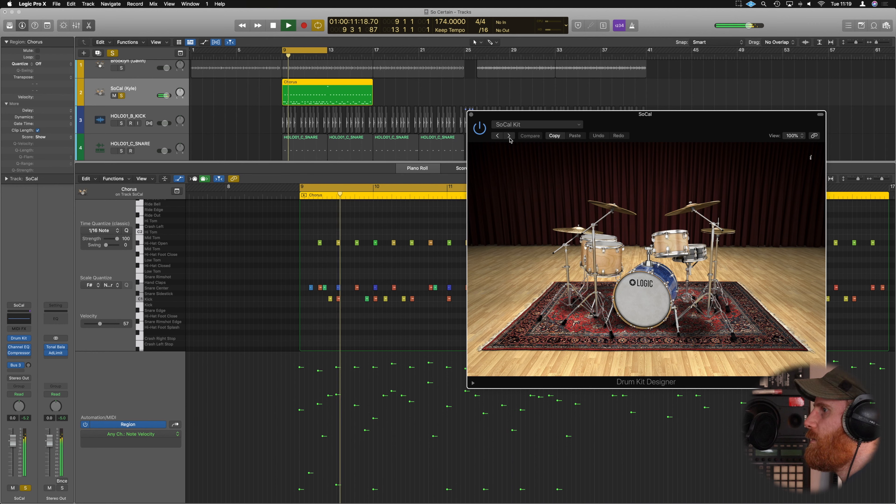
Audition the Speakeasy and Sunset kits against the playing loop and settle on the Blue Ridge Kit.
{"action": "left_click", "coordinate": [510, 135]}
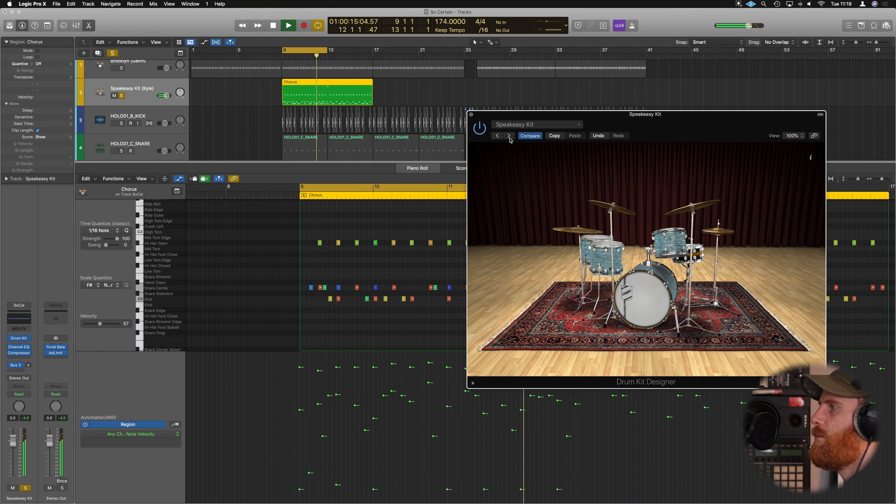
{"action": "key", "text": "space"}
{"action": "key", "text": "space"}
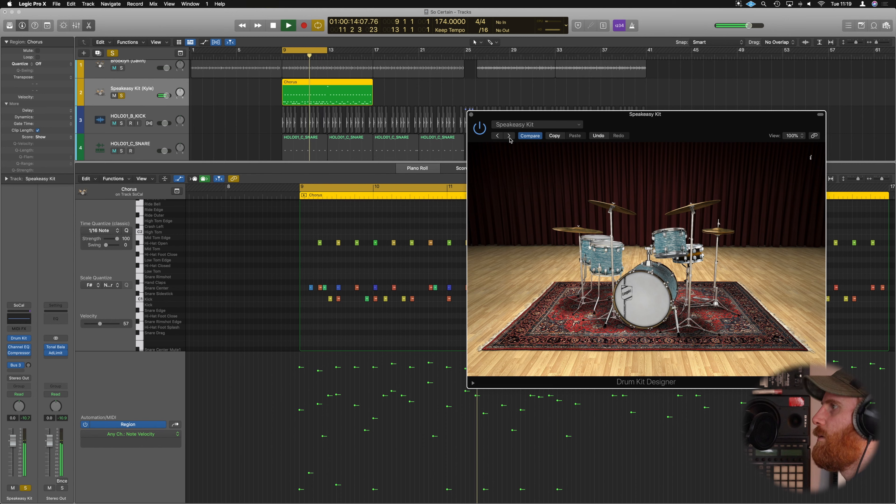
{"action": "left_click", "coordinate": [510, 136]}
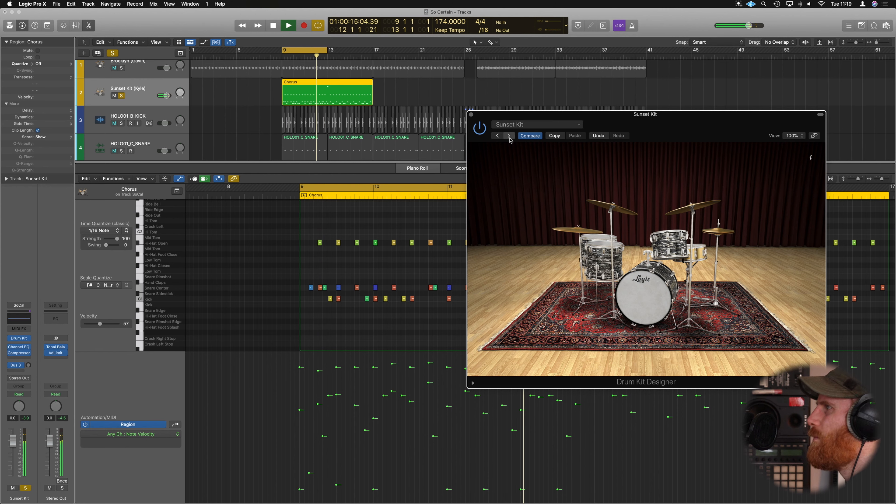
{"action": "left_click", "coordinate": [509, 138]}
{"action": "key", "text": "space"}
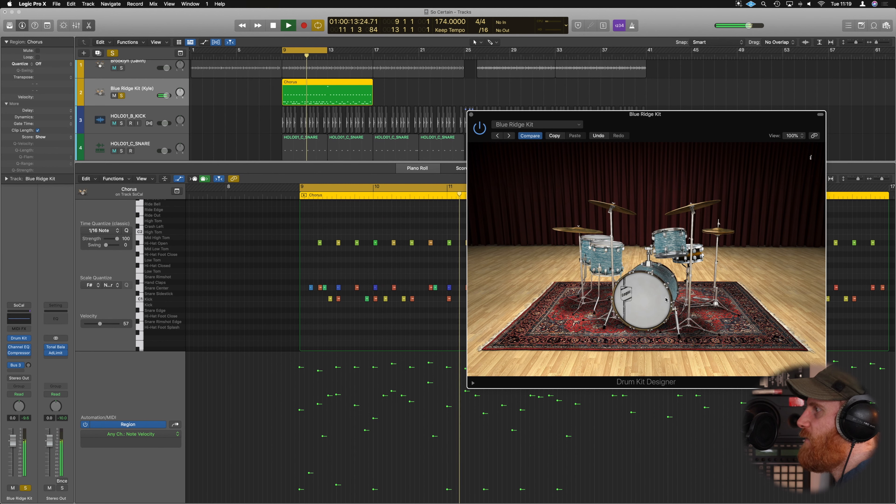
Open the Blue Ridge Kit's snare options, audition Blue Ridge 3, and choose the Blue Ridge 2 snare.
{"action": "left_click", "coordinate": [695, 256]}
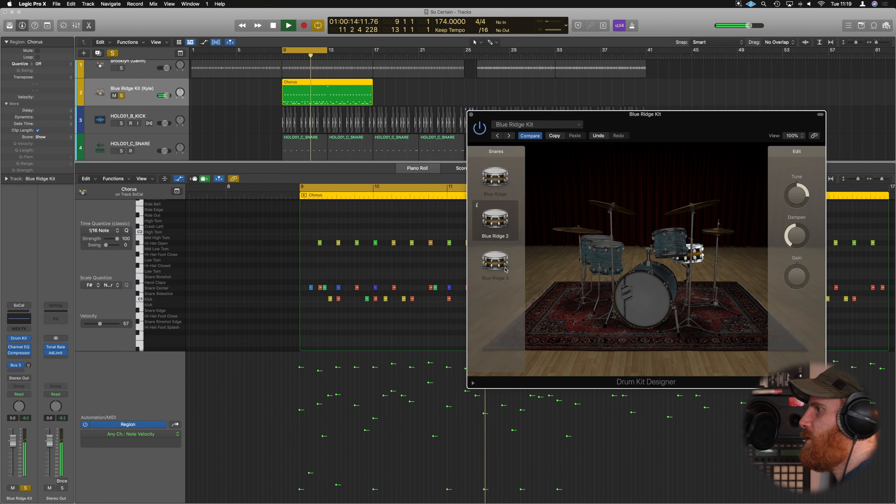
{"action": "left_click", "coordinate": [498, 269]}
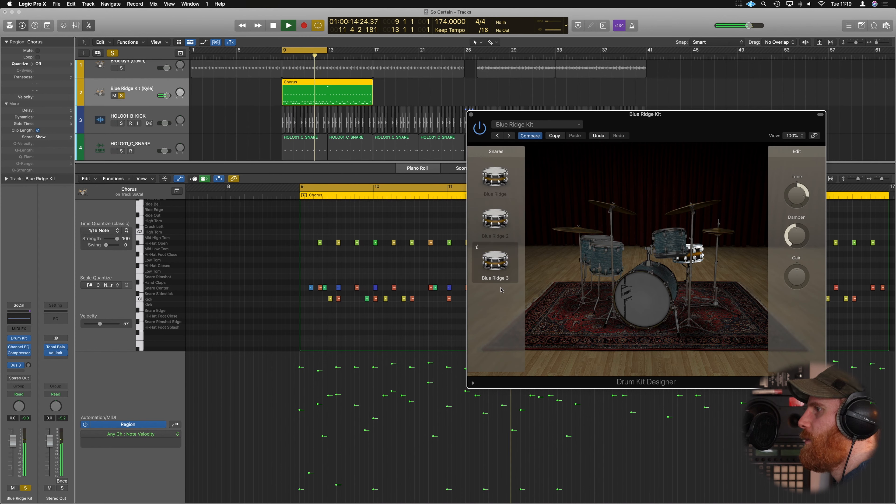
{"action": "left_click", "coordinate": [495, 229]}
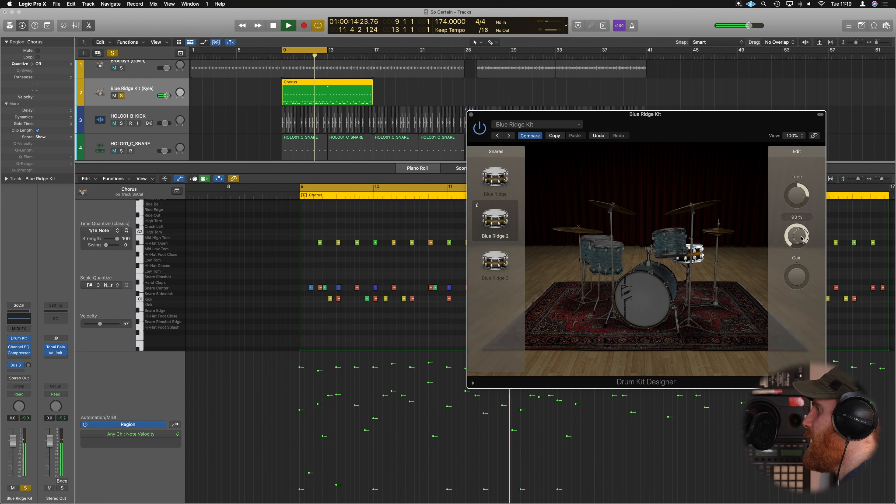
Reduce the snare's dampening, tune it to +500 cent, and raise its gain while the loop plays.
{"action": "mouse_move", "coordinate": [800, 235]}
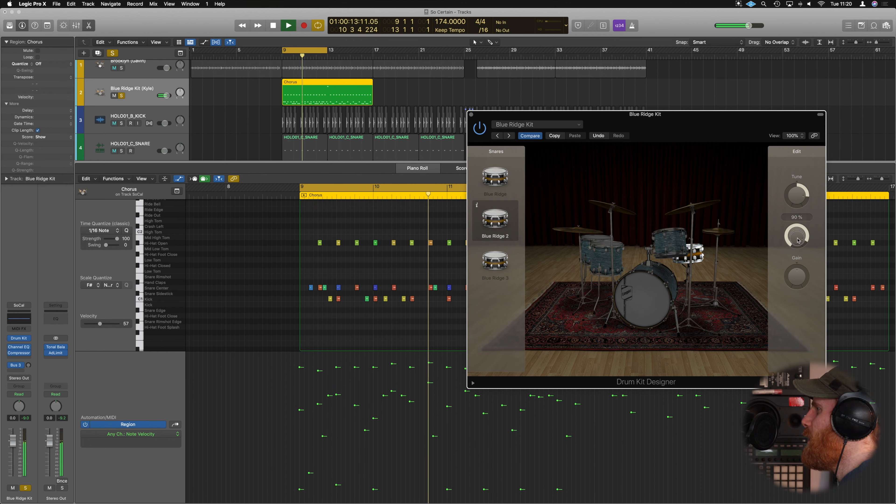
{"action": "left_click_drag", "start_coordinate": [799, 240], "coordinate": [799, 148]}
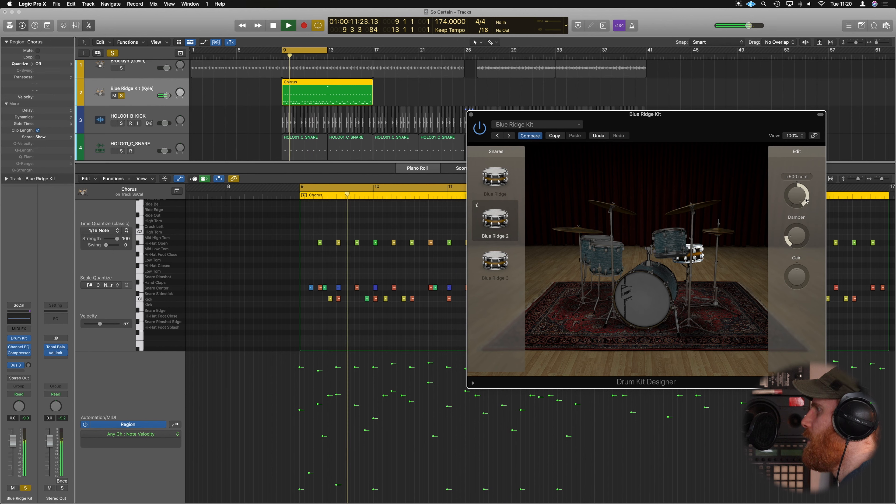
{"action": "left_click_drag", "start_coordinate": [801, 275], "coordinate": [802, 256]}
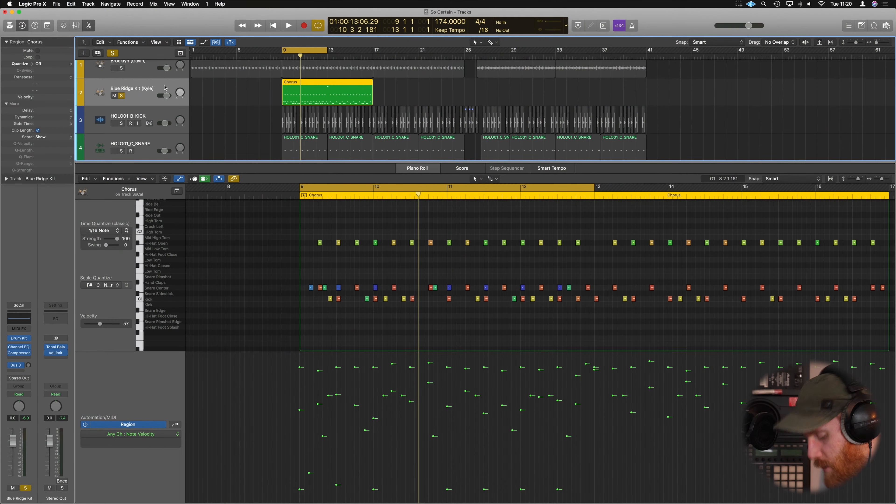
Duplicate the Drummer track, turn the copy into a Kontakt 5 instrument track, and move the Chorus region onto it.
{"action": "key", "text": "super+d"}
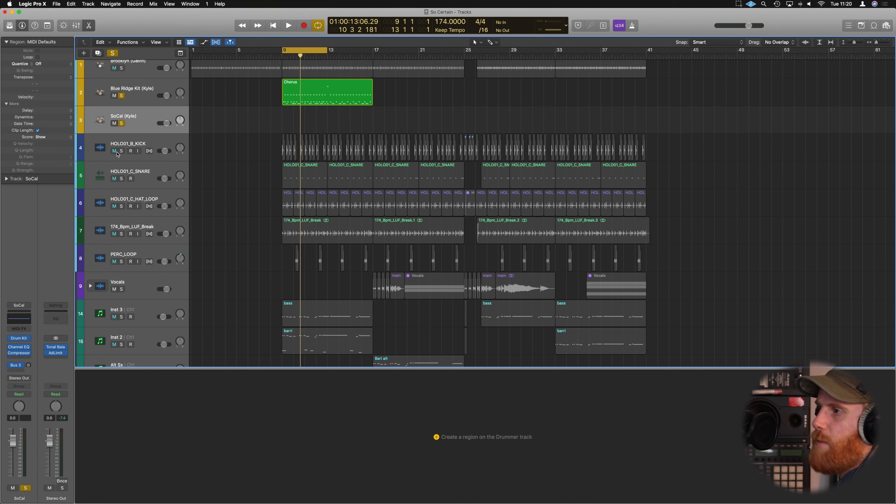
{"action": "left_click", "coordinate": [19, 305]}
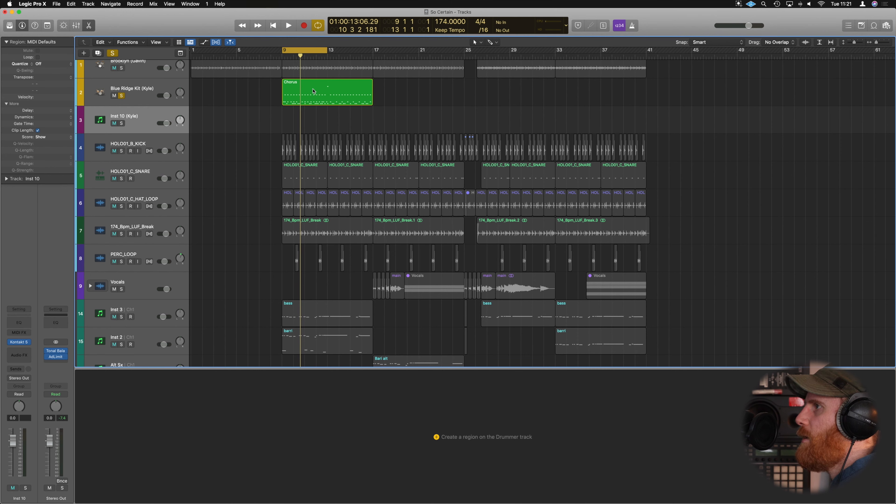
{"action": "double_click", "coordinate": [317, 85]}
{"action": "left_click_drag", "start_coordinate": [320, 83], "coordinate": [319, 116]}
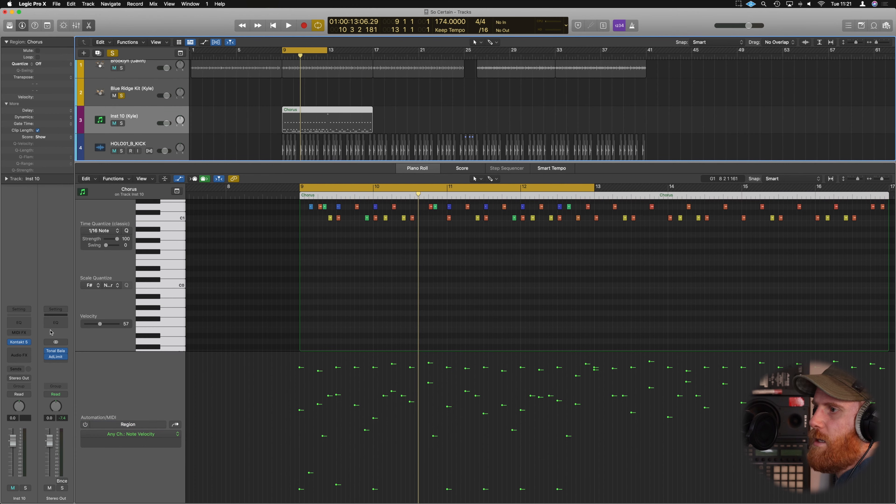
Solo the Kontakt track, play the loop through the AR50s Autumn Kit - Full, and switch its mixer preset to Blues.
{"action": "left_click_drag", "start_coordinate": [515, 211], "coordinate": [748, 118]}
{"action": "key", "text": "space"}
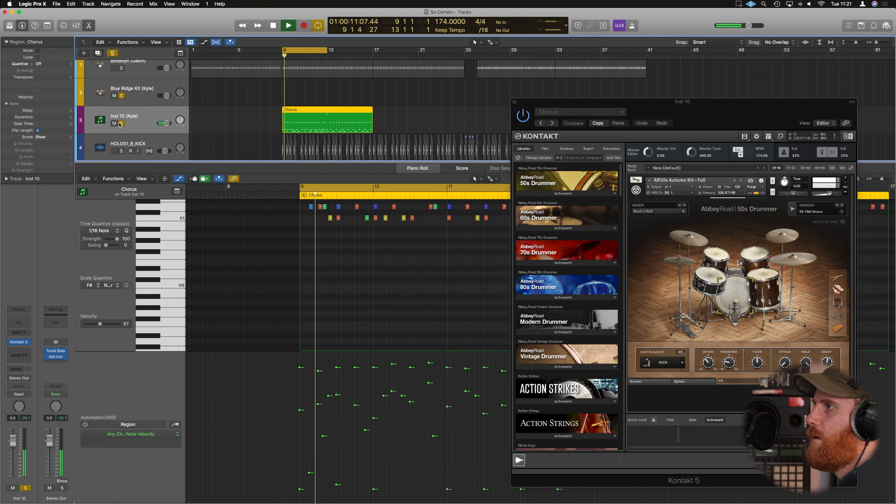
{"action": "scroll", "coordinate": [451, 254], "scroll_direction": "up", "scroll_amount": 1}
{"action": "scroll", "coordinate": [451, 254], "scroll_direction": "up", "scroll_amount": 3}
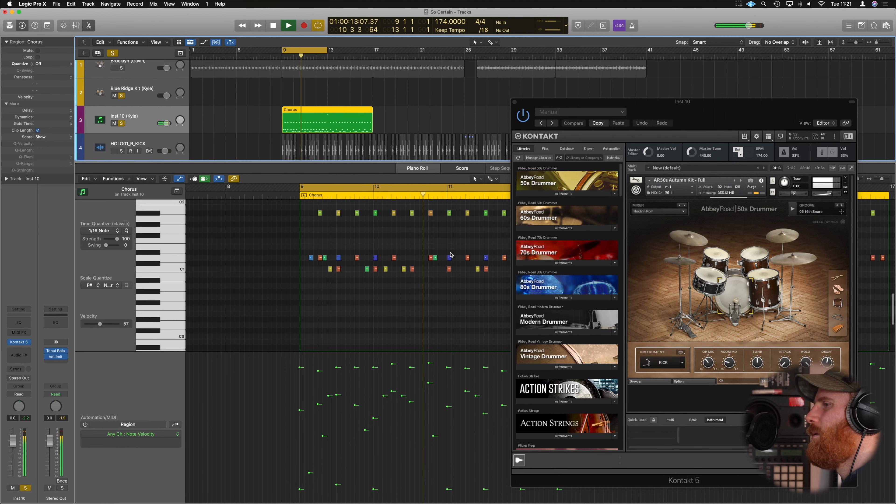
{"action": "scroll", "coordinate": [451, 254], "scroll_direction": "right", "scroll_amount": 1}
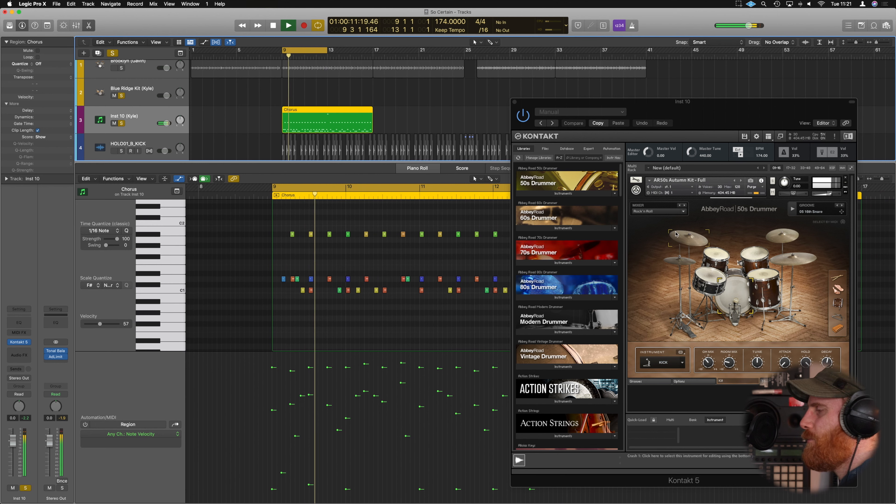
{"action": "left_click", "coordinate": [685, 206]}
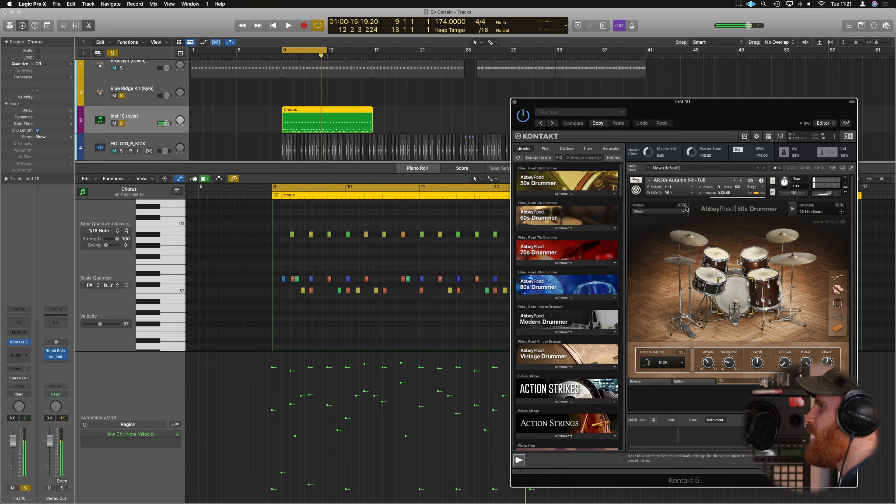
Load AR Modern White Kit Full from the Abbey Road Modern Drummer library and play the loop through it.
{"action": "scroll", "coordinate": [599, 293], "scroll_direction": "down", "scroll_amount": 1}
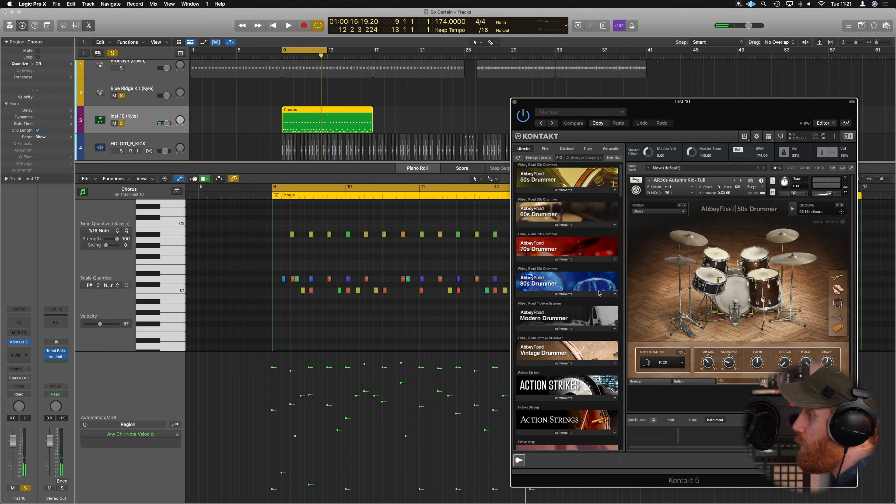
{"action": "left_click", "coordinate": [564, 329]}
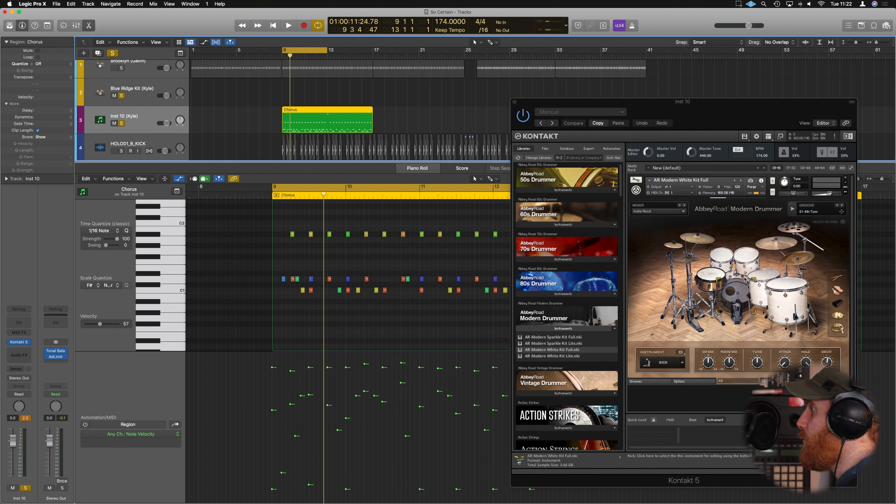
{"action": "key", "text": "space"}
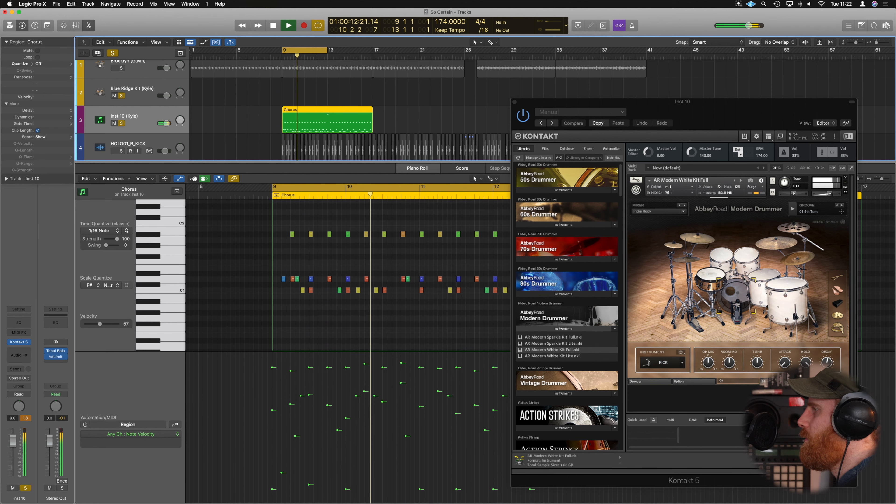